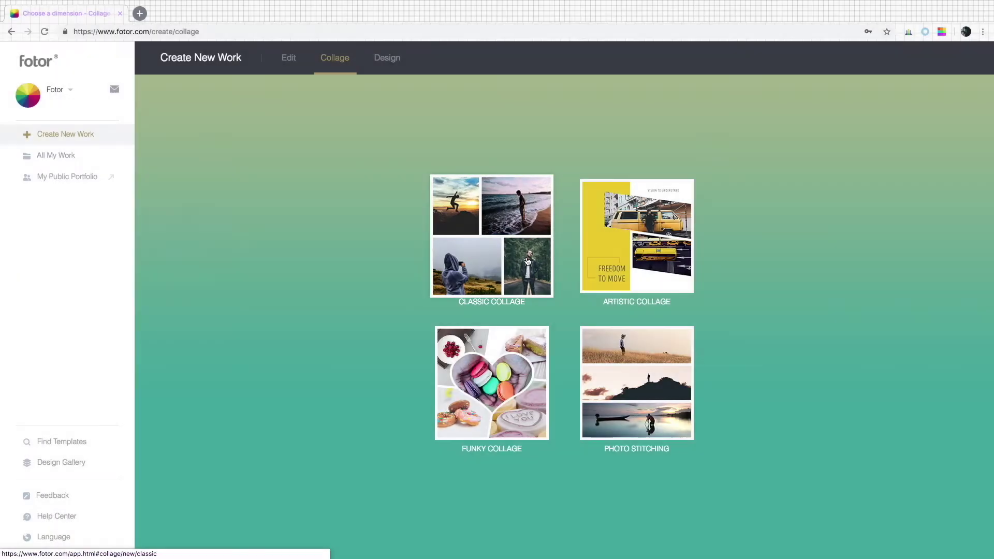
Step: Start a classic collage and import all five photos from the computer
{"action": "left_click", "coordinate": [528, 262]}
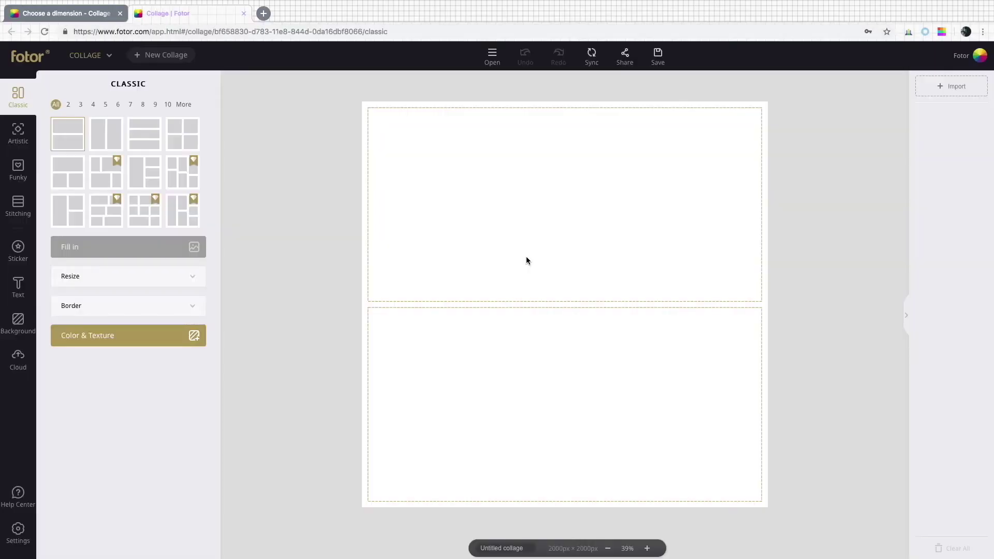
{"action": "left_click", "coordinate": [953, 95]}
{"action": "key", "text": "super+a"}
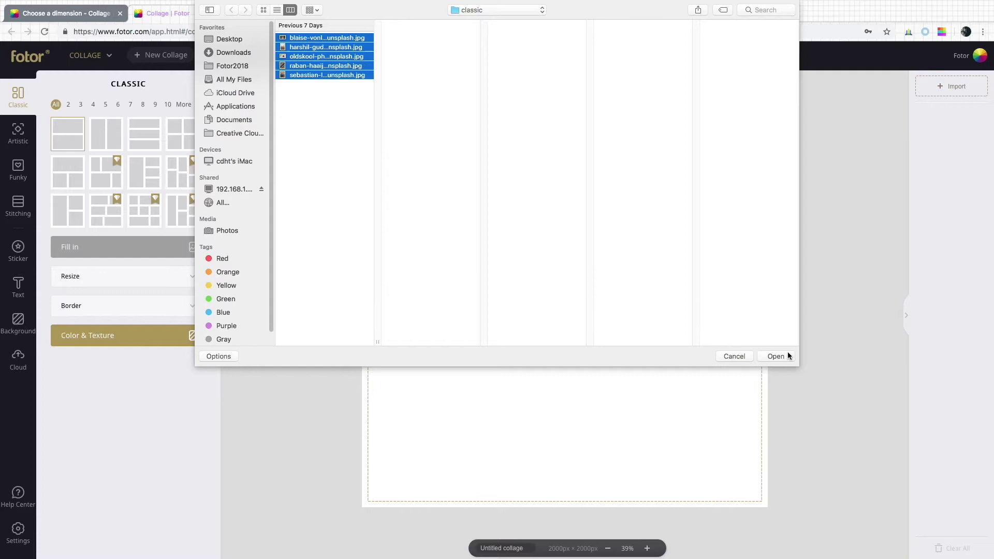
{"action": "left_click", "coordinate": [788, 357]}
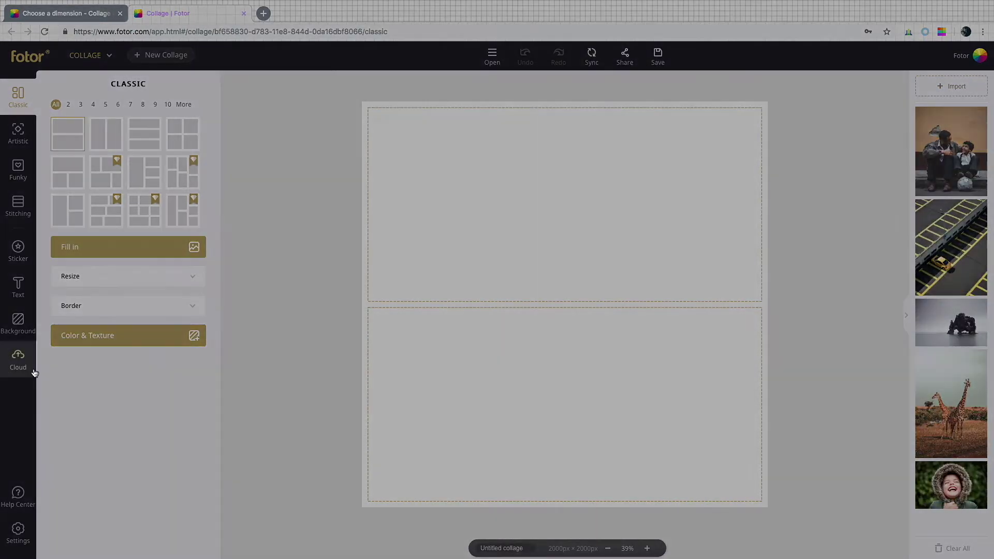
Step: Pick the second four-cell layout and auto-fill it with the imported photos
{"action": "left_click", "coordinate": [30, 369]}
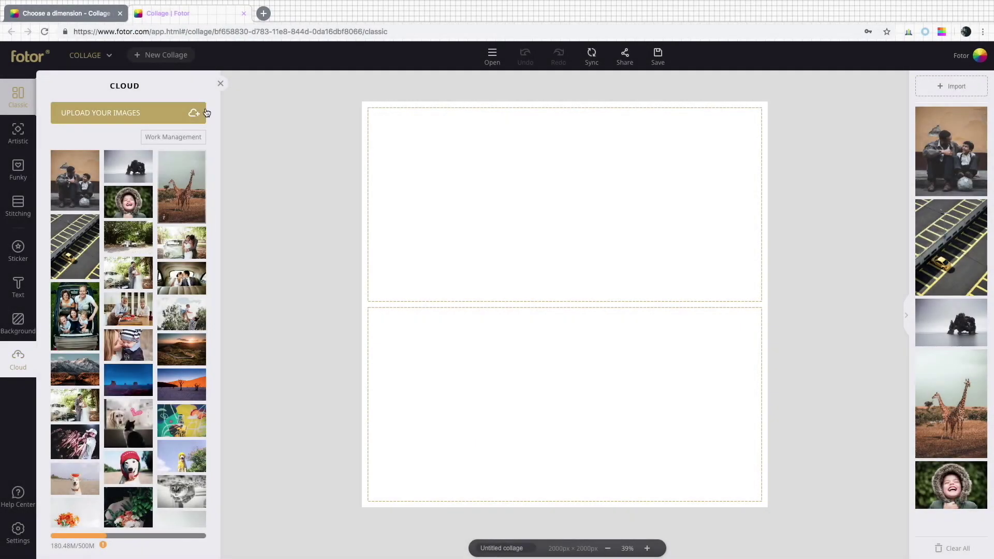
{"action": "left_click", "coordinate": [220, 84]}
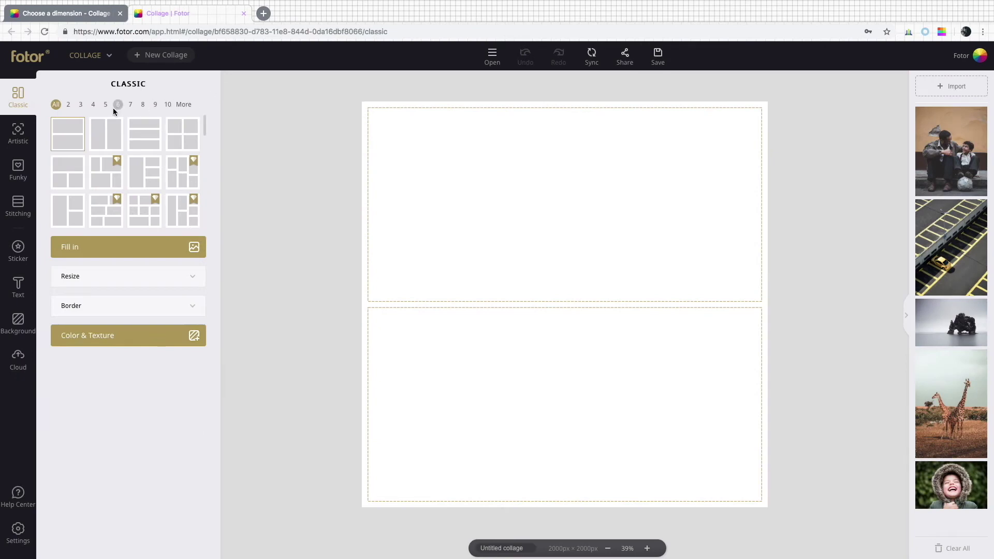
{"action": "left_click", "coordinate": [93, 105]}
{"action": "left_click", "coordinate": [111, 145]}
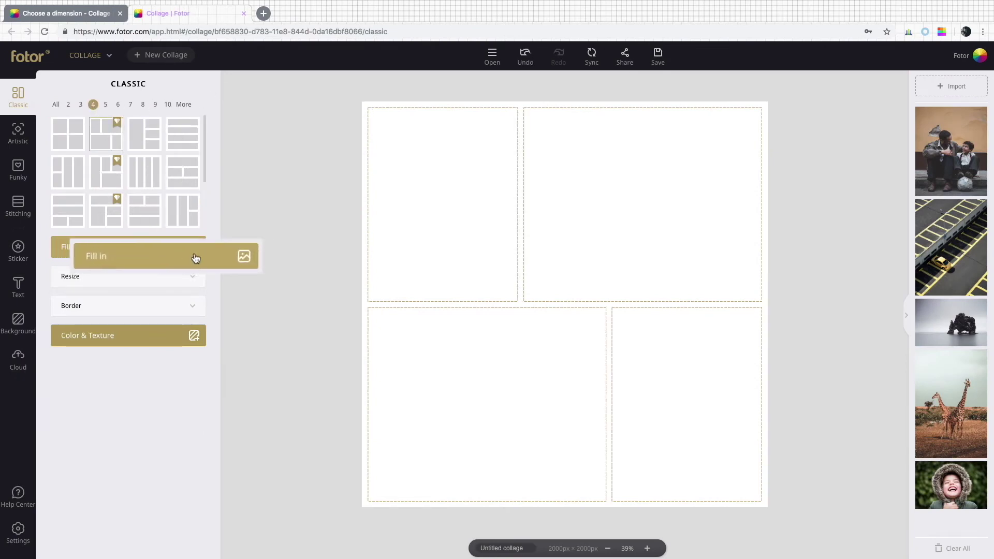
{"action": "left_click", "coordinate": [153, 248]}
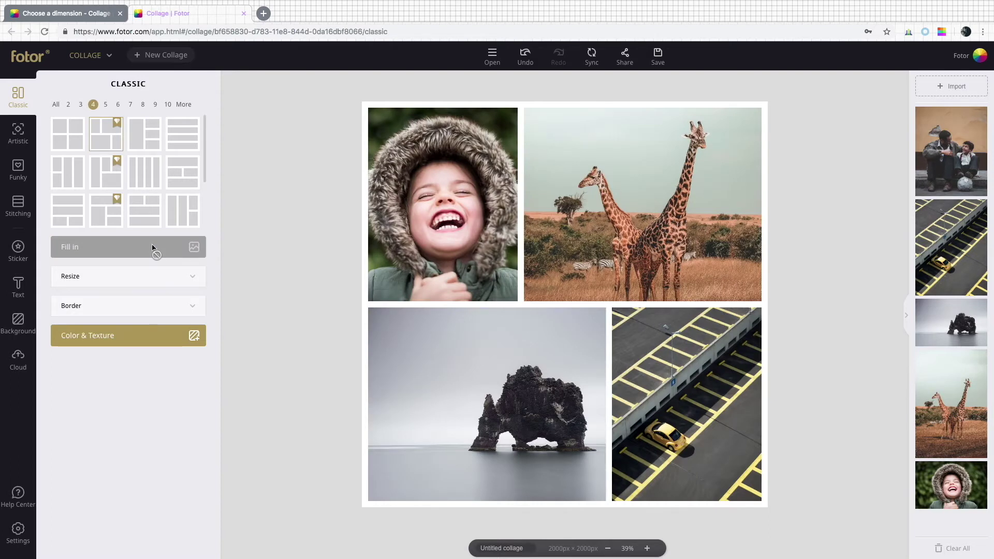
Step: Put parking lot top-left and man-and-boy top-right, drop the extra child photo, enlarge top cells
{"action": "left_click_drag", "start_coordinate": [421, 227], "coordinate": [642, 207]}
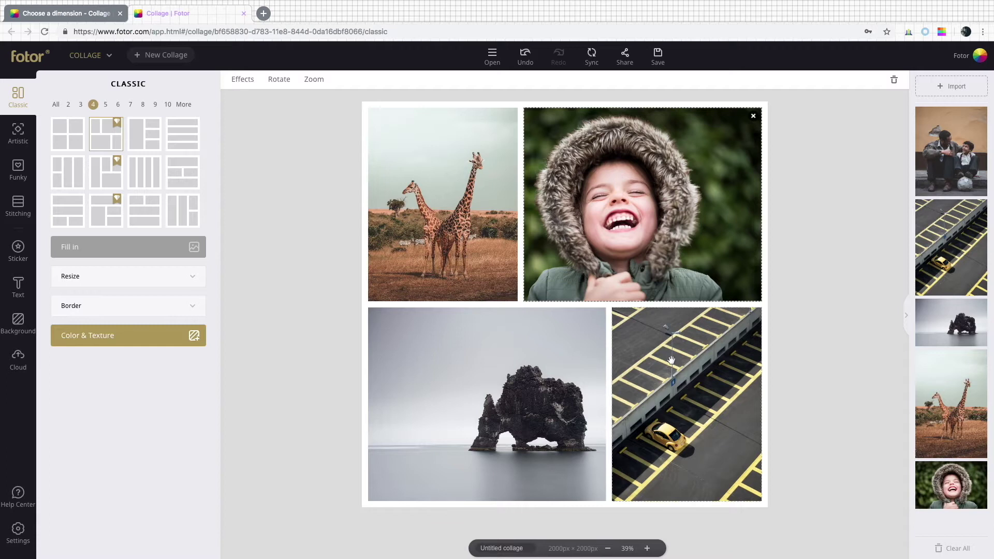
{"action": "left_click_drag", "start_coordinate": [686, 404], "coordinate": [443, 205]}
{"action": "left_click_drag", "start_coordinate": [929, 161], "coordinate": [642, 207]}
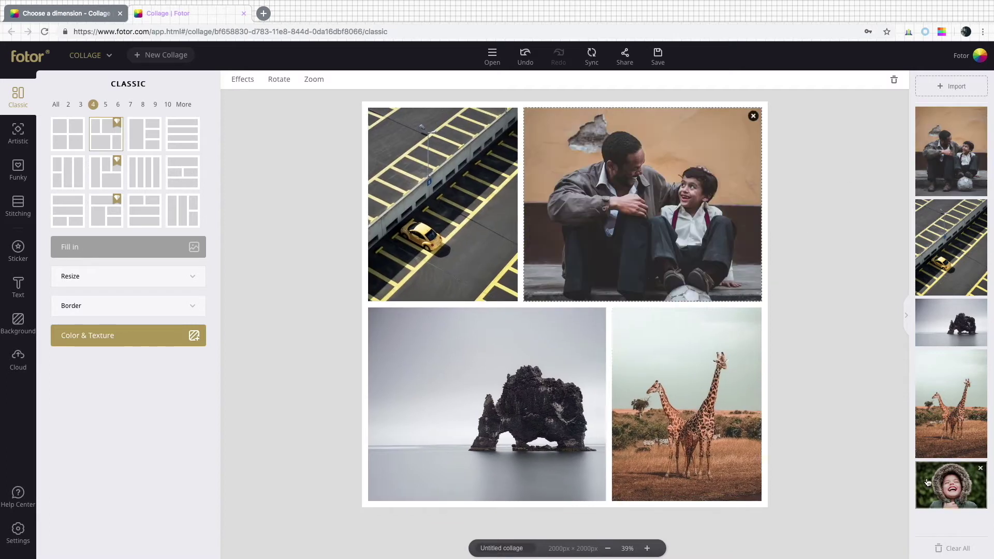
{"action": "left_click_drag", "start_coordinate": [951, 485], "coordinate": [752, 256]}
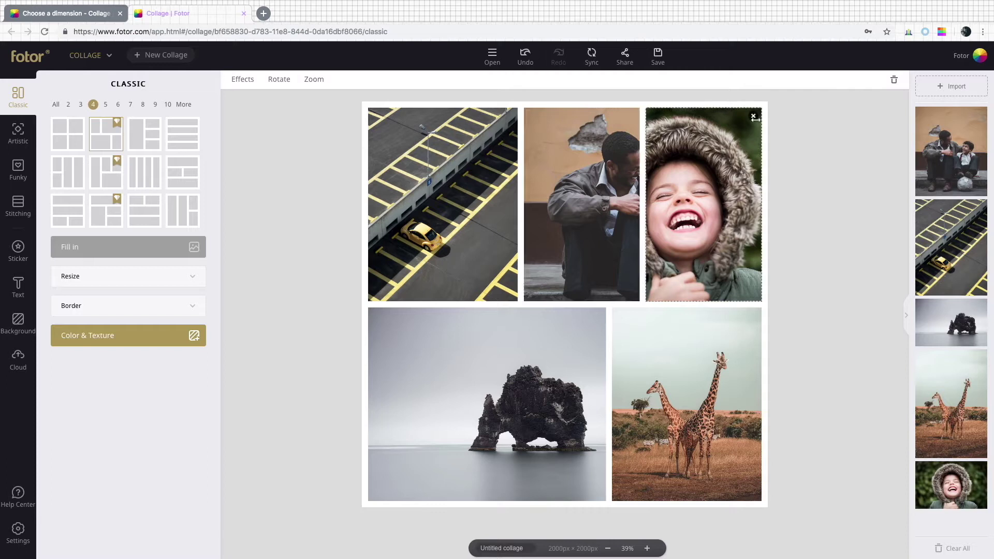
{"action": "left_click", "coordinate": [754, 117]}
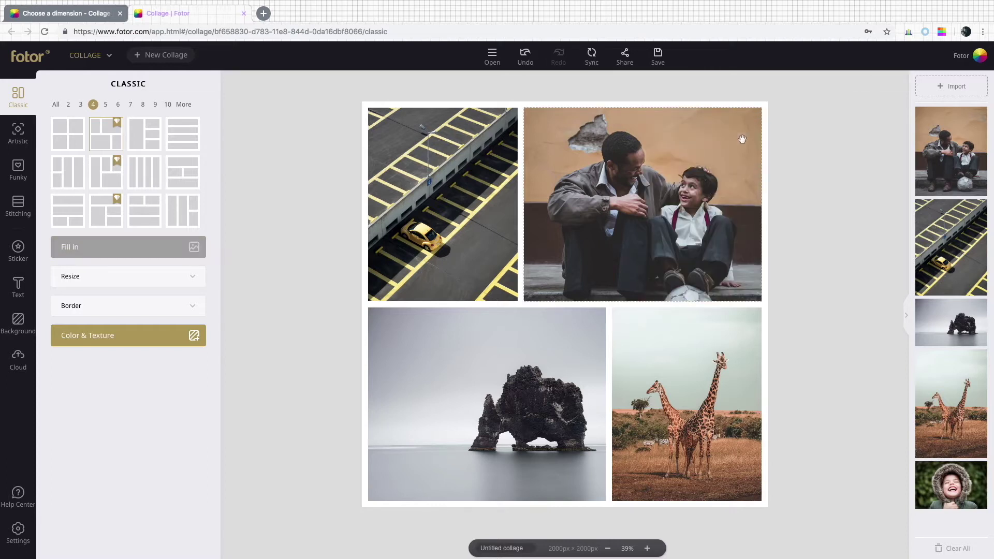
{"action": "left_click_drag", "start_coordinate": [519, 214], "coordinate": [552, 218]}
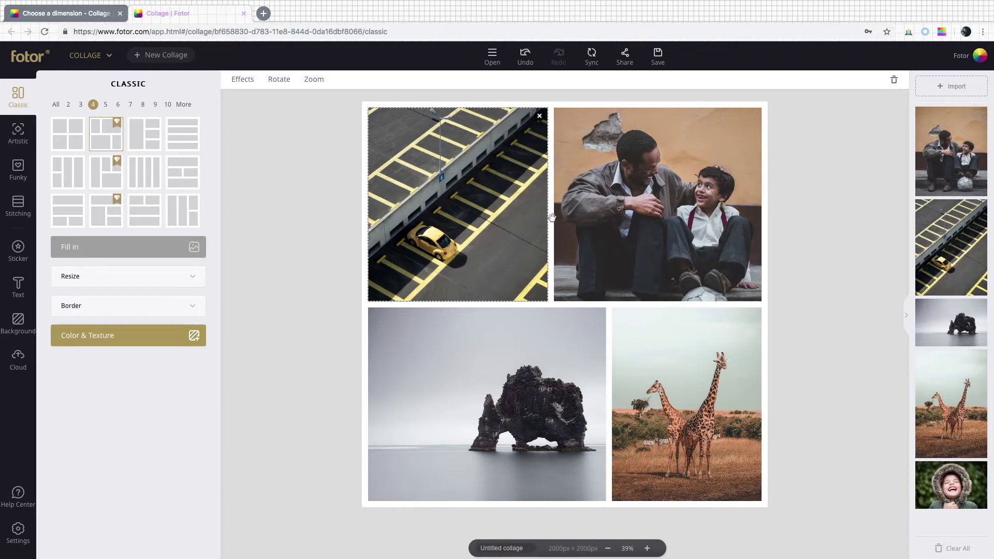
{"action": "left_click_drag", "start_coordinate": [549, 309], "coordinate": [550, 322]}
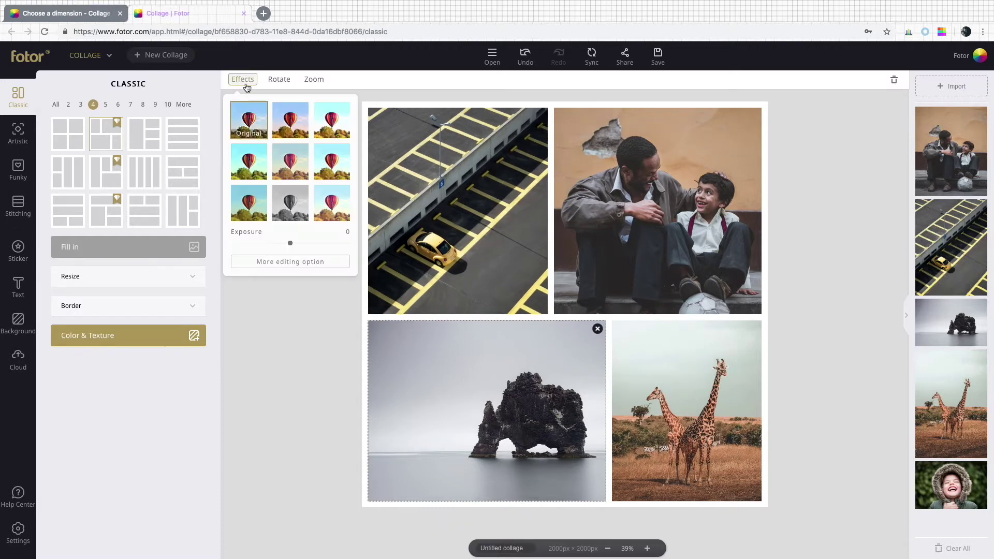
Step: Pan the rock photo left in its cell and apply a zoom of 16
{"action": "left_click", "coordinate": [278, 82]}
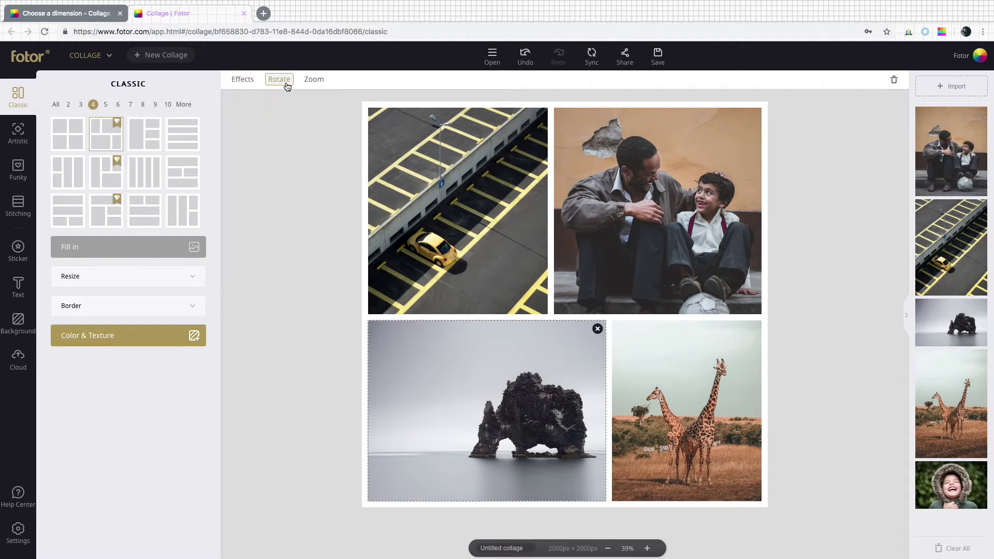
{"action": "left_click", "coordinate": [313, 80]}
{"action": "left_click_drag", "start_coordinate": [513, 372], "coordinate": [517, 408]}
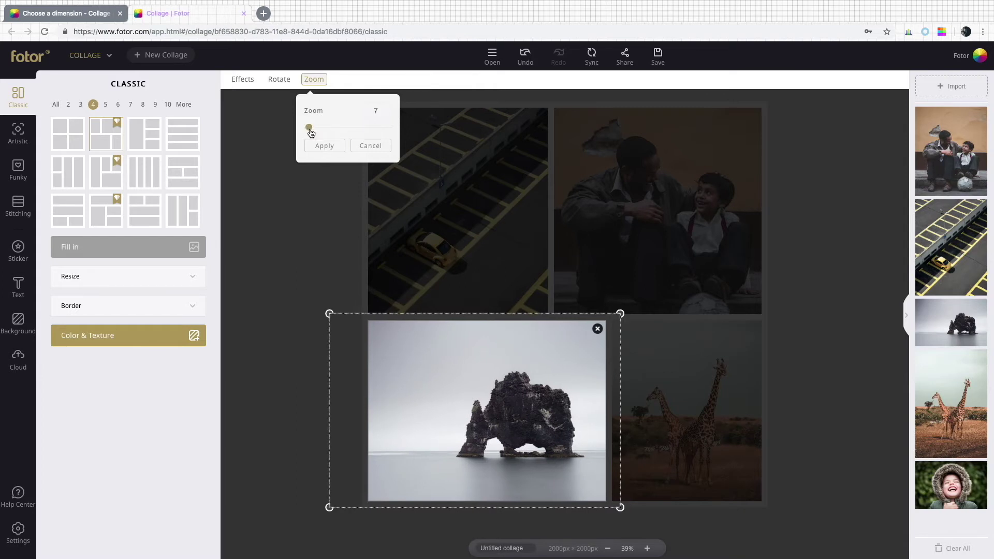
{"action": "left_click_drag", "start_coordinate": [310, 129], "coordinate": [312, 129]}
{"action": "left_click", "coordinate": [323, 146]}
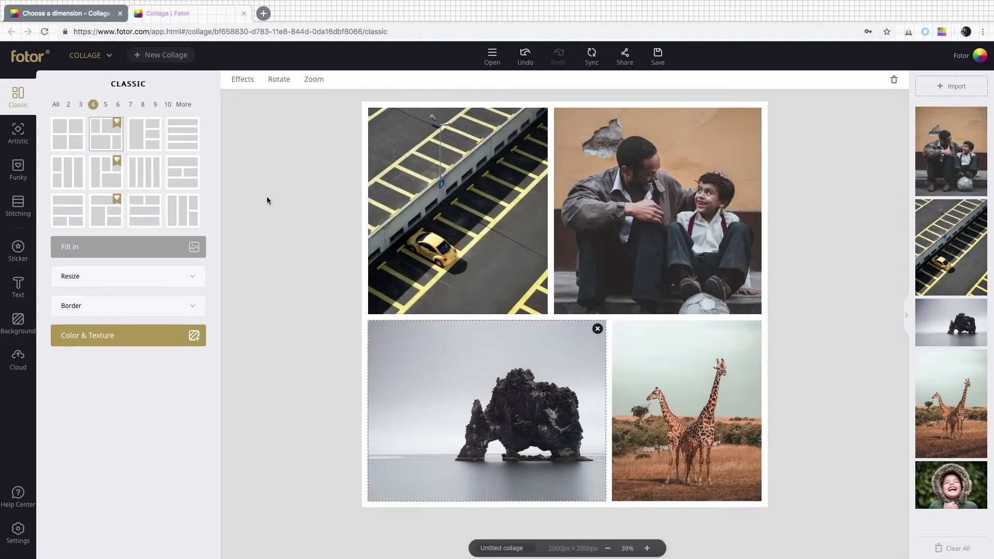
Step: Keep the collage size at the 2000x2000 square preset
{"action": "left_click", "coordinate": [193, 276]}
{"action": "left_click", "coordinate": [207, 304]}
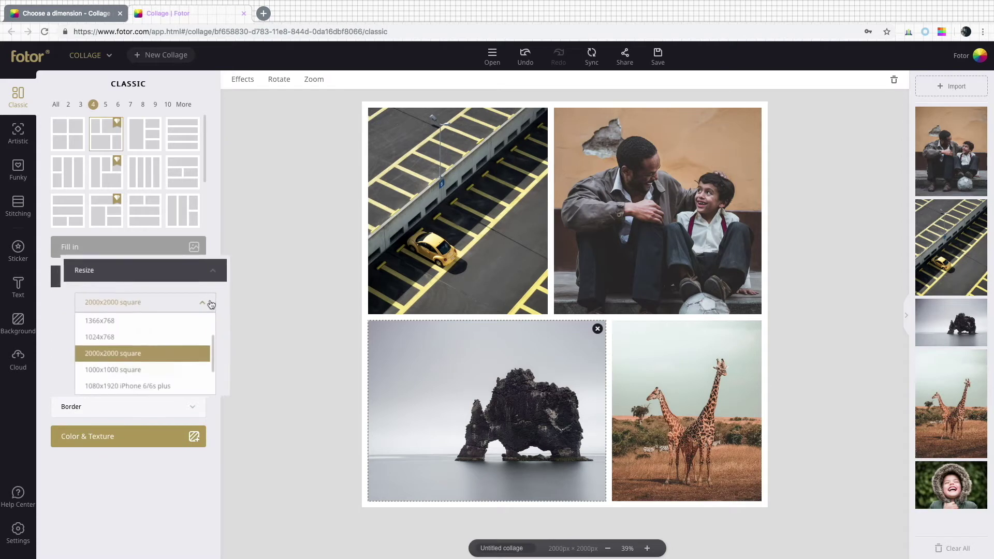
{"action": "scroll", "coordinate": [226, 340], "scroll_direction": "down", "scroll_amount": 3}
{"action": "left_click", "coordinate": [130, 337]}
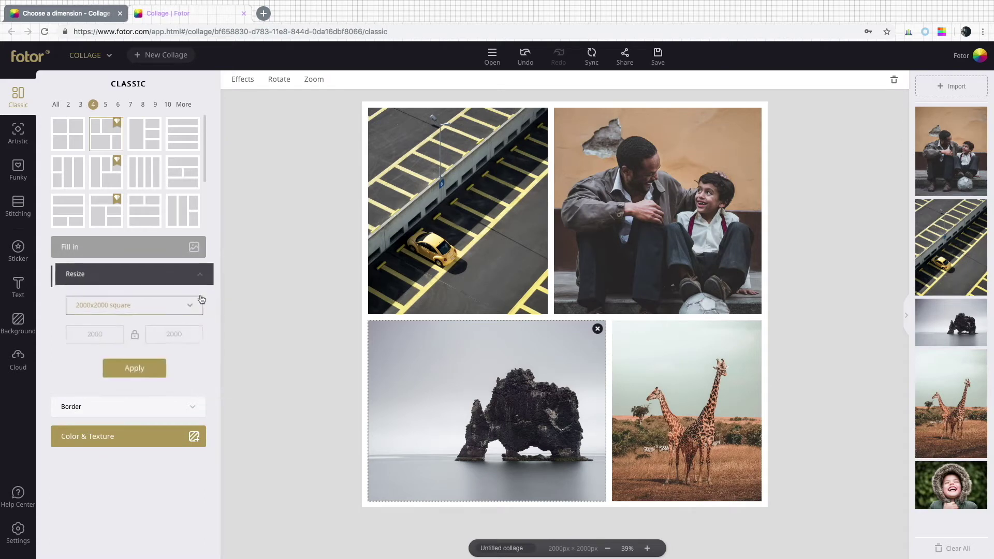
{"action": "left_click", "coordinate": [193, 269]}
Step: Set the border width to 37 and corner rounding to 27
{"action": "left_click", "coordinate": [192, 306]}
{"action": "left_click_drag", "start_coordinate": [78, 337], "coordinate": [132, 337]}
{"action": "left_click_drag", "start_coordinate": [77, 368], "coordinate": [112, 369]}
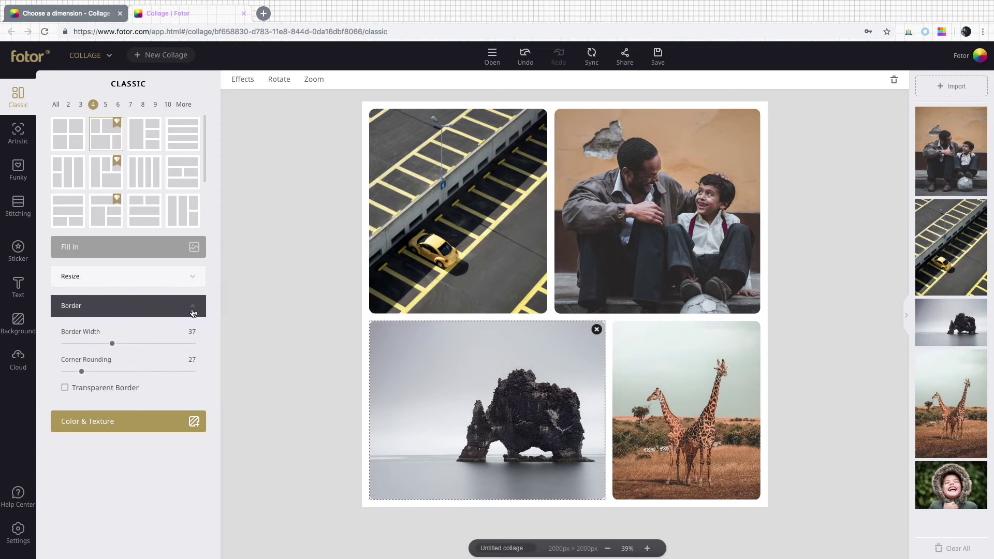
{"action": "left_click", "coordinate": [195, 307]}
Step: Try a dark marble background texture, then switch the background to plain black
{"action": "left_click", "coordinate": [150, 341]}
{"action": "left_click_drag", "start_coordinate": [213, 223], "coordinate": [216, 461]}
{"action": "left_click", "coordinate": [108, 456]}
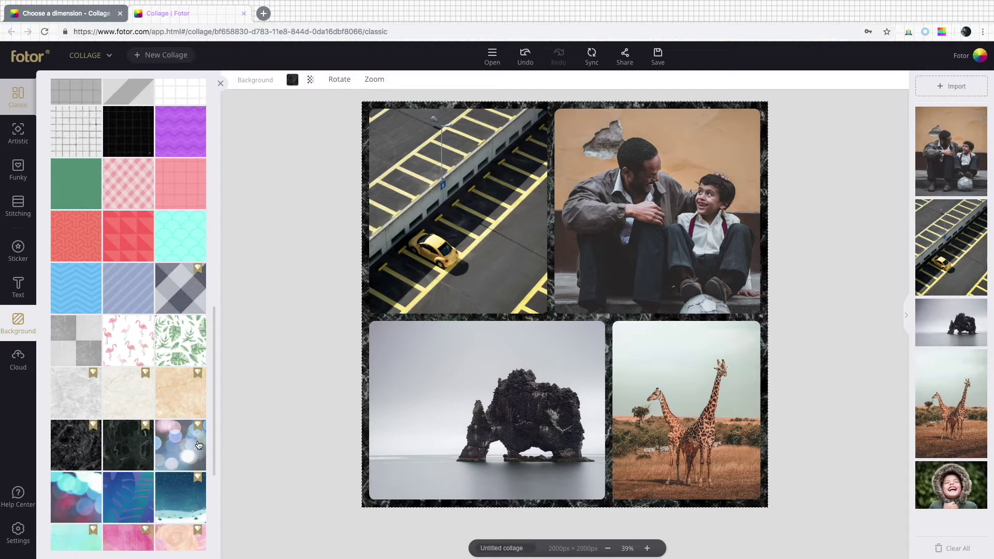
{"action": "scroll", "coordinate": [211, 437], "scroll_direction": "up", "scroll_amount": 15}
{"action": "left_click", "coordinate": [63, 205]}
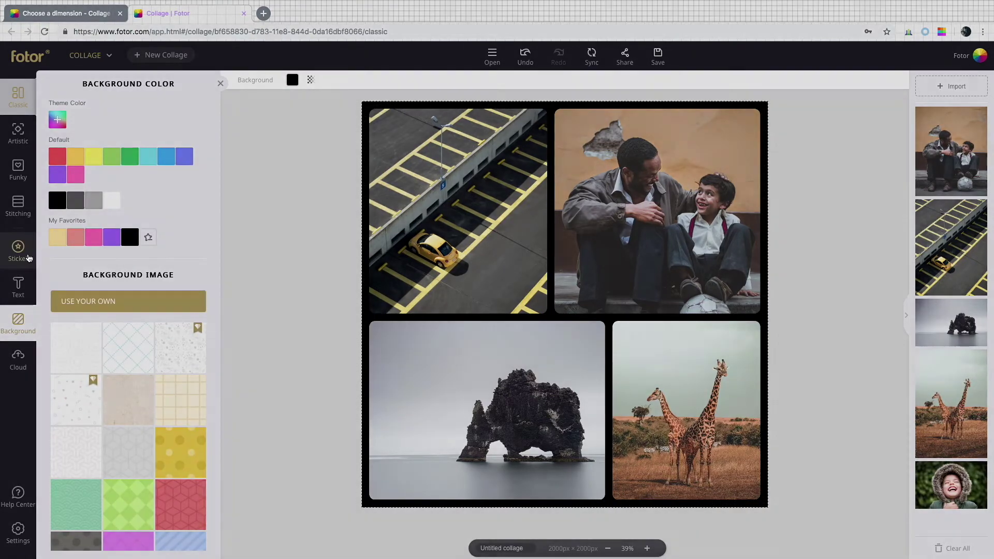
Step: Search stickers for 'camera' and place a shrunken vintage camera sticker where the photos meet
{"action": "left_click", "coordinate": [28, 258]}
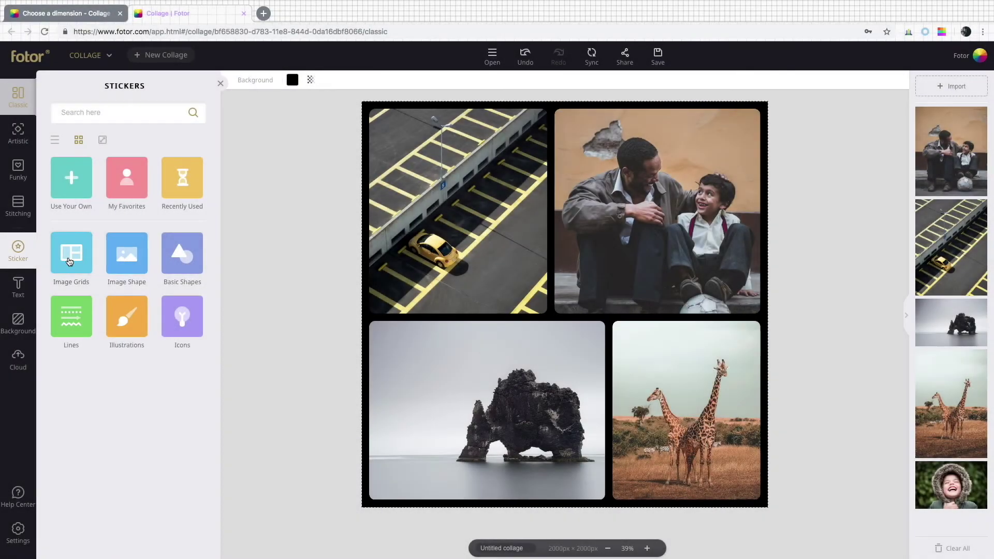
{"action": "left_click", "coordinate": [192, 268]}
{"action": "scroll", "coordinate": [215, 265], "scroll_direction": "down", "scroll_amount": 5}
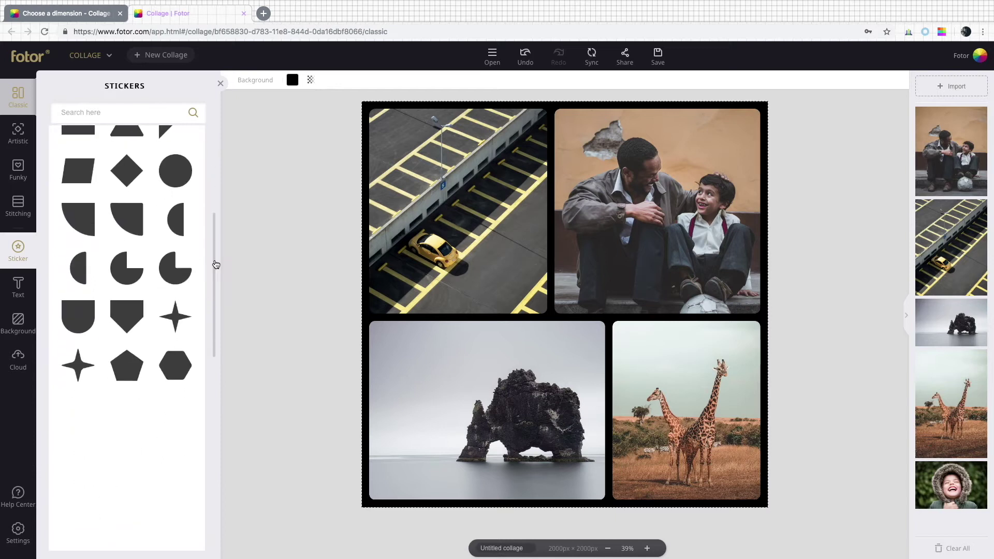
{"action": "scroll", "coordinate": [214, 265], "scroll_direction": "up", "scroll_amount": 5}
{"action": "left_click", "coordinate": [182, 238]}
{"action": "left_click", "coordinate": [122, 115]}
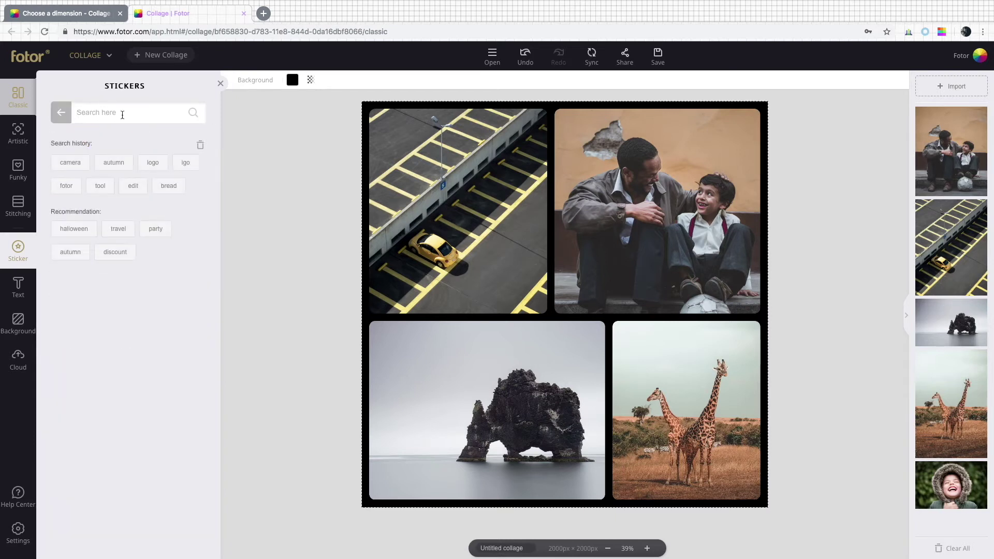
{"action": "key", "text": "Return"}
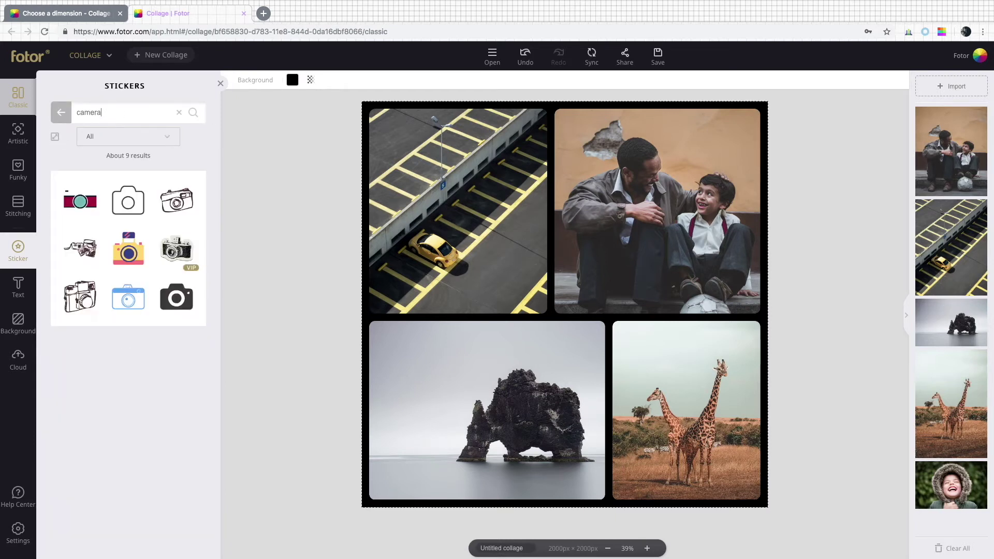
{"action": "left_click", "coordinate": [187, 256]}
{"action": "left_click_drag", "start_coordinate": [514, 274], "coordinate": [537, 289]}
Step: Add a heading reading 'TRAVEL LOG' on the rock photo, sized and positioned
{"action": "left_click", "coordinate": [29, 304]}
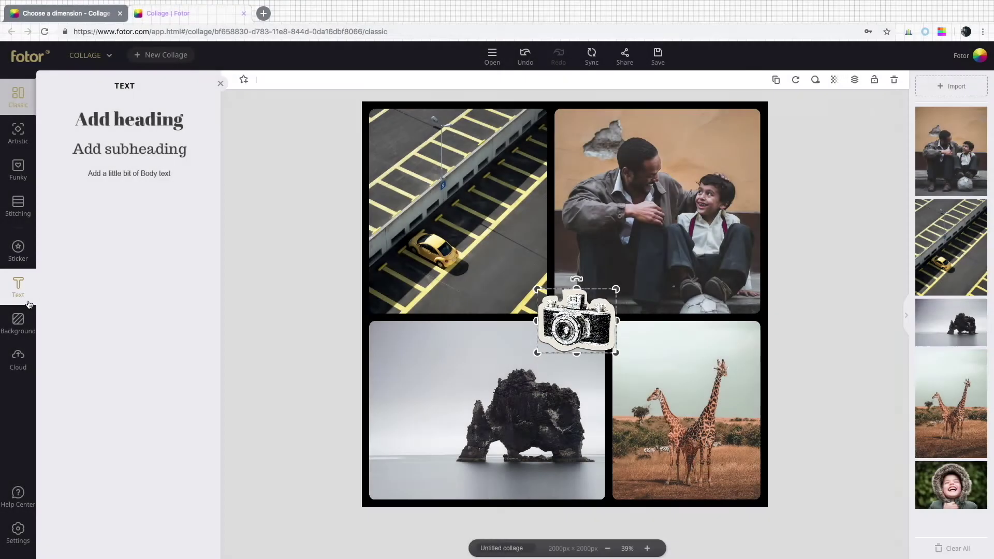
{"action": "left_click", "coordinate": [130, 119]}
{"action": "left_click_drag", "start_coordinate": [503, 306], "coordinate": [406, 344]}
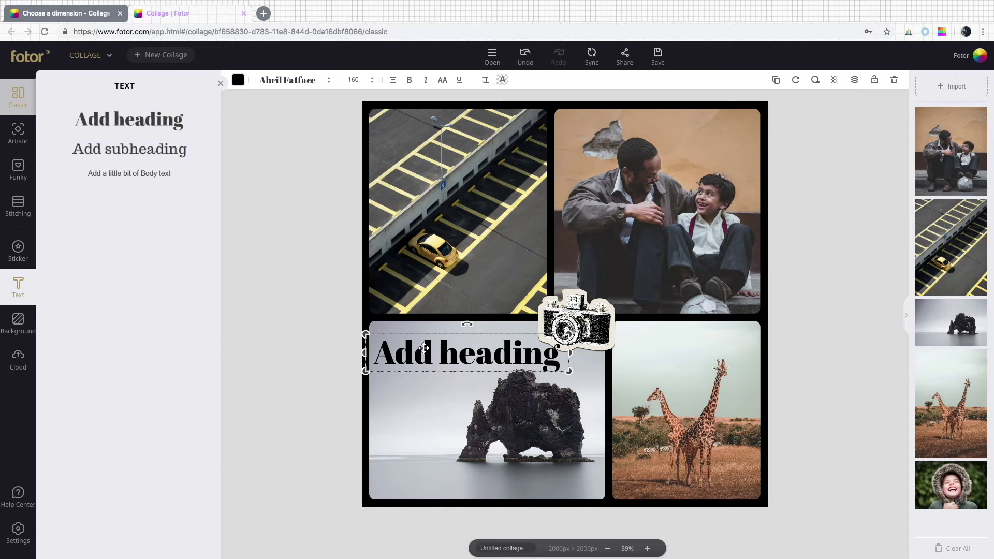
{"action": "double_click", "coordinate": [423, 348]}
{"action": "type", "text": "TRAVEL LOG"}
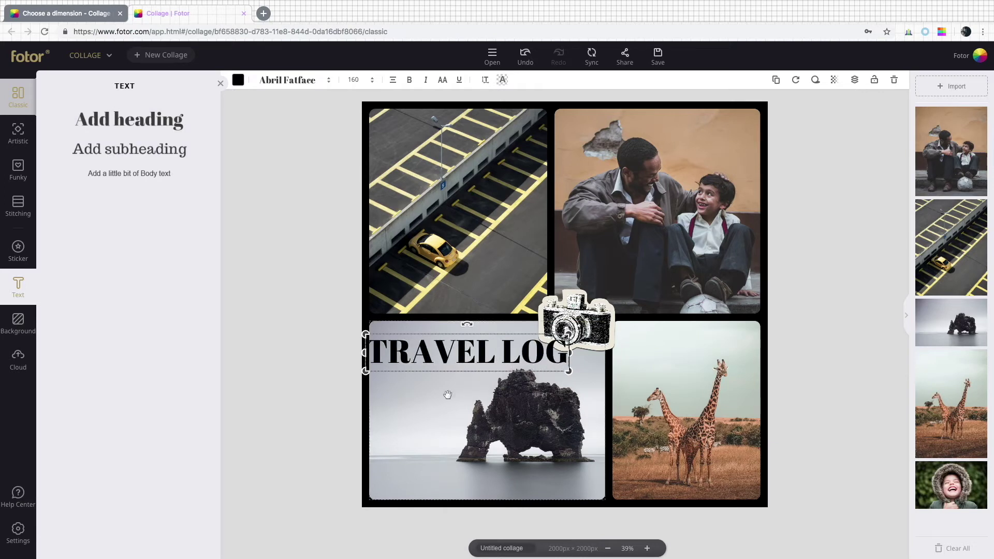
{"action": "left_click_drag", "start_coordinate": [568, 372], "coordinate": [517, 369]}
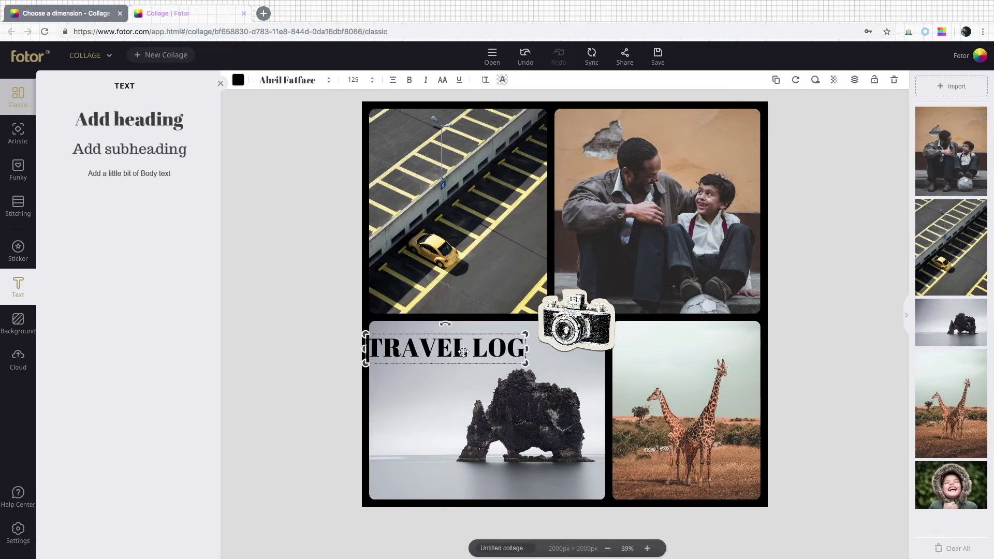
{"action": "left_click_drag", "start_coordinate": [464, 351], "coordinate": [469, 351]}
Step: Set the heading font to Oswald Stencil, then choose the photo stitching collage type
{"action": "left_click", "coordinate": [289, 80]}
{"action": "scroll", "coordinate": [341, 153], "scroll_direction": "down", "scroll_amount": 10}
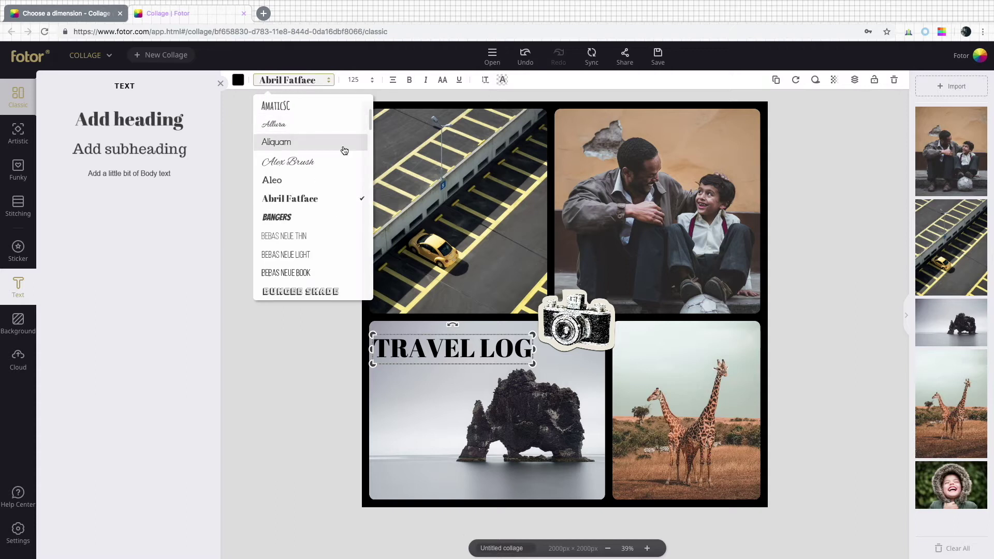
{"action": "scroll", "coordinate": [340, 159], "scroll_direction": "down", "scroll_amount": 4}
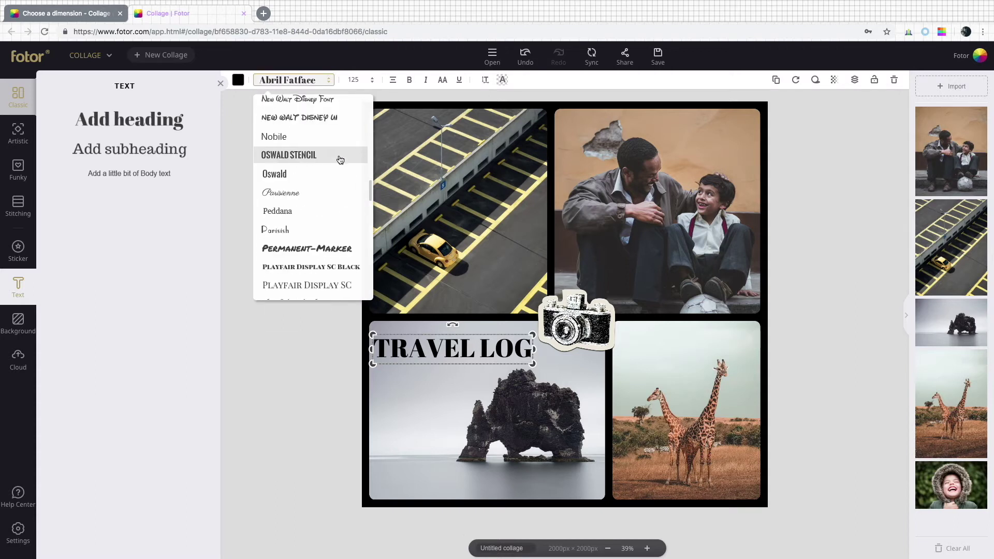
{"action": "left_click", "coordinate": [338, 157]}
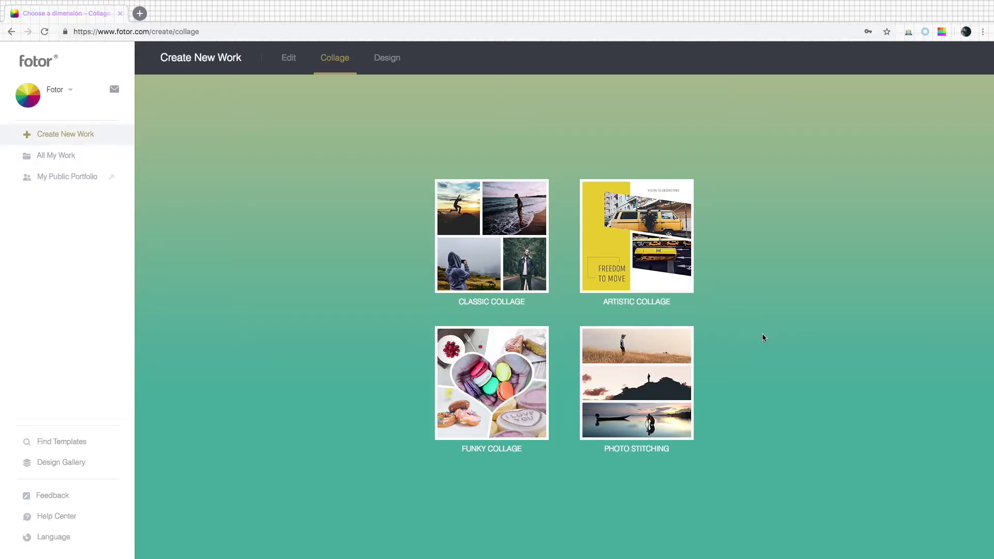
{"action": "left_click", "coordinate": [662, 411]}
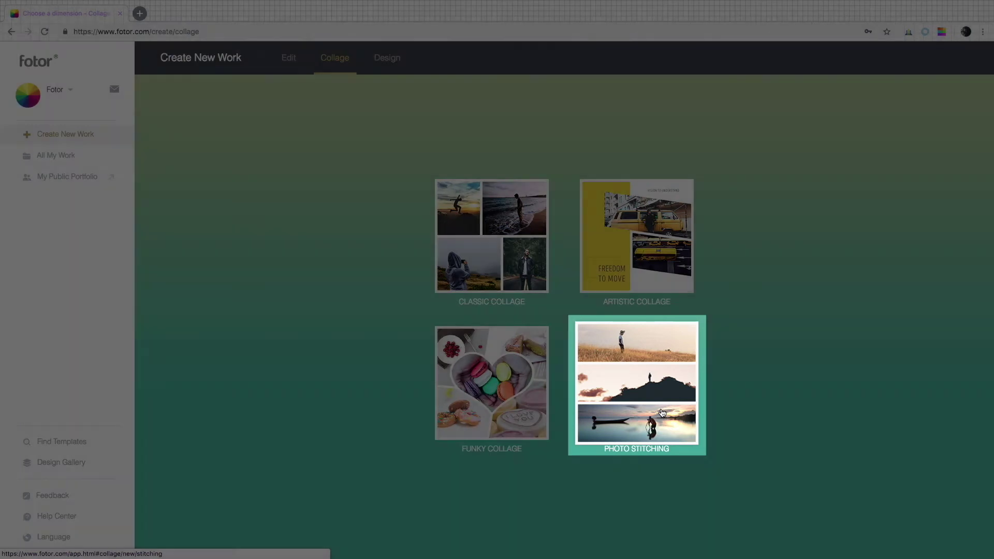
{"action": "left_click", "coordinate": [663, 413]}
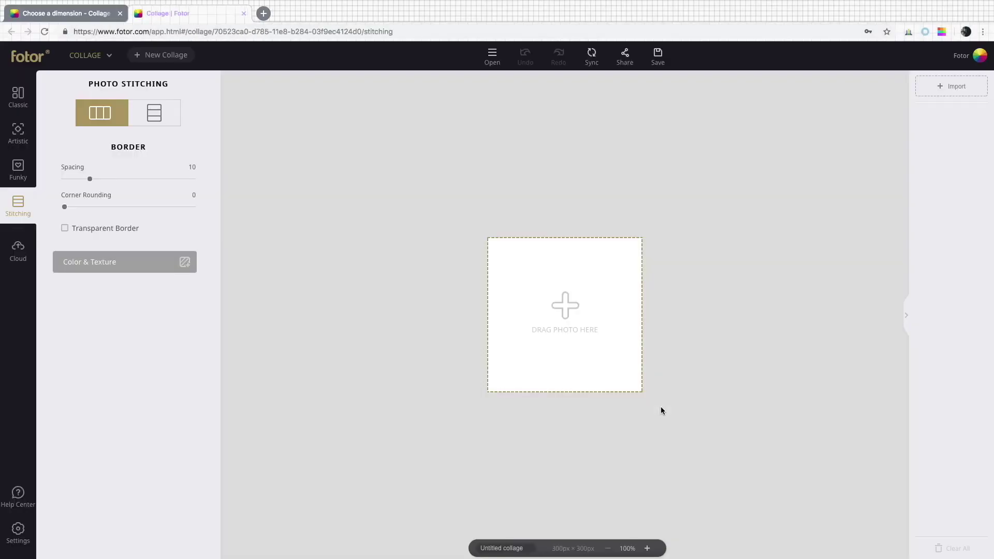
{"action": "left_click", "coordinate": [952, 86]}
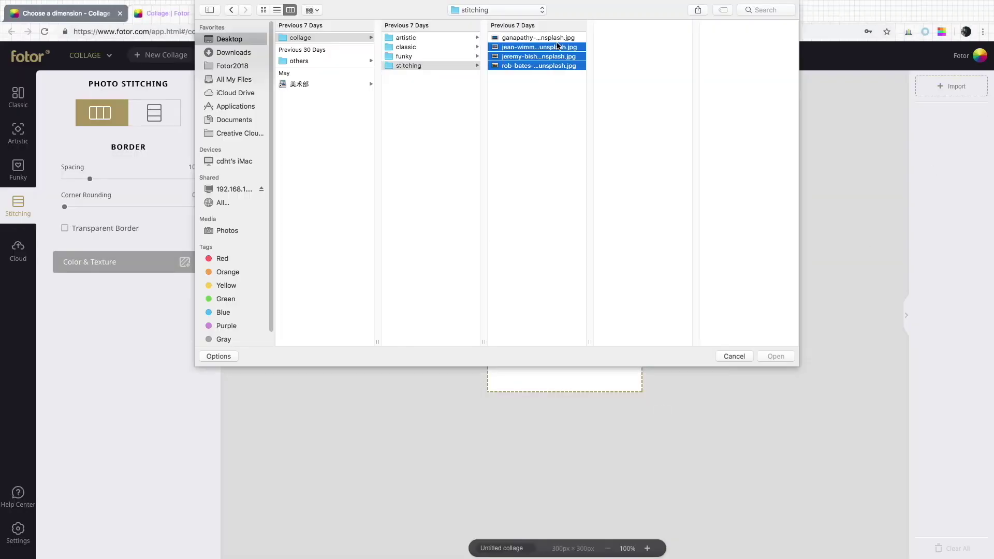
{"action": "left_click", "coordinate": [772, 353]}
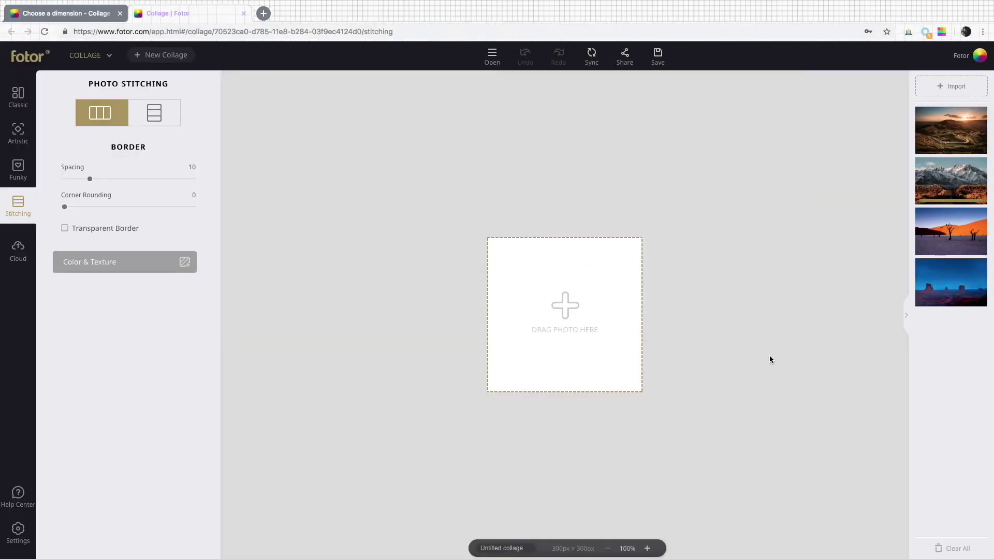
{"action": "left_click", "coordinate": [163, 120]}
{"action": "left_click_drag", "start_coordinate": [922, 241], "coordinate": [565, 314]}
{"action": "left_click_drag", "start_coordinate": [952, 130], "coordinate": [565, 404]}
{"action": "left_click_drag", "start_coordinate": [952, 181], "coordinate": [565, 300]}
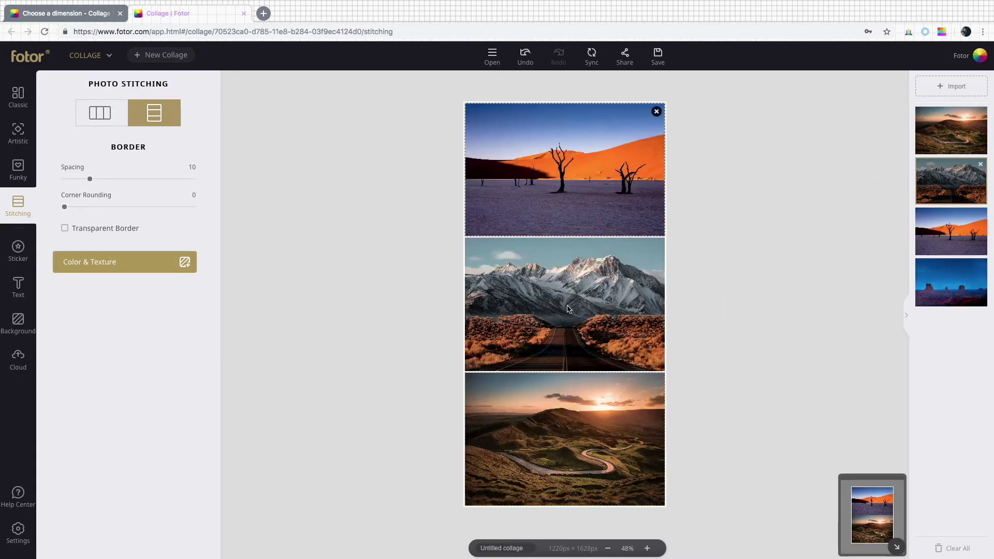
{"action": "left_click_drag", "start_coordinate": [952, 283], "coordinate": [604, 369]}
{"action": "key", "text": "super+w"}
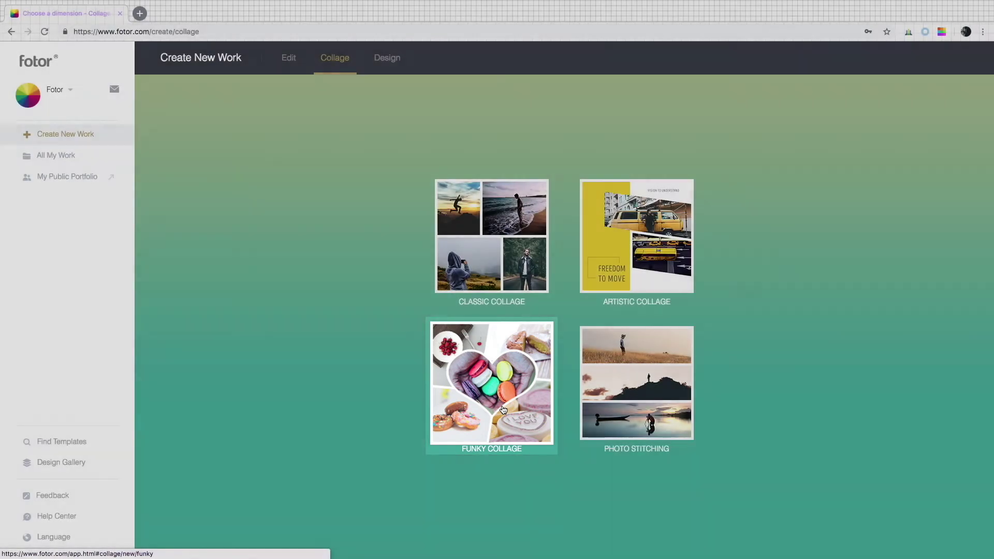
Step: Open the Funky collage editor and apply the heart layout
{"action": "left_click", "coordinate": [503, 409]}
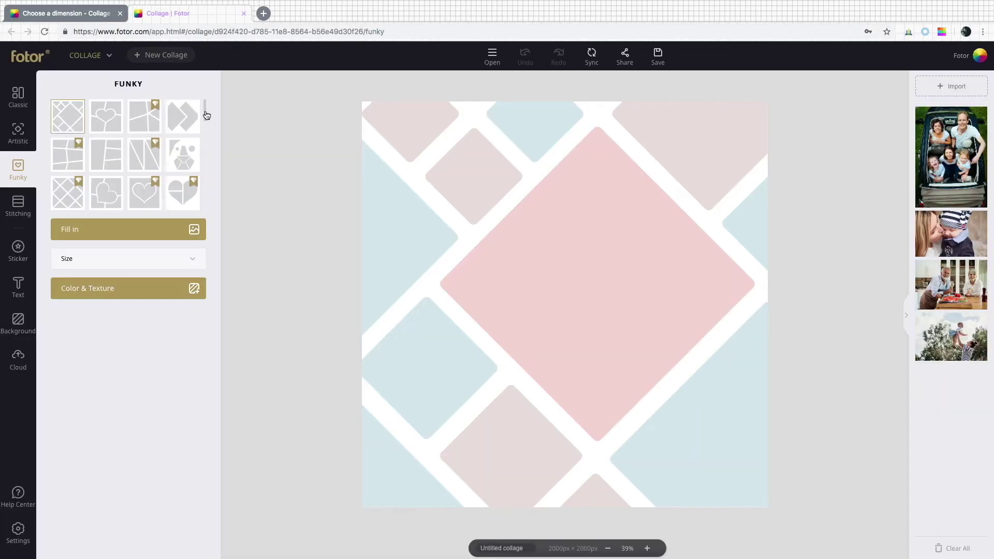
{"action": "scroll", "coordinate": [206, 115], "scroll_direction": "down", "scroll_amount": 5}
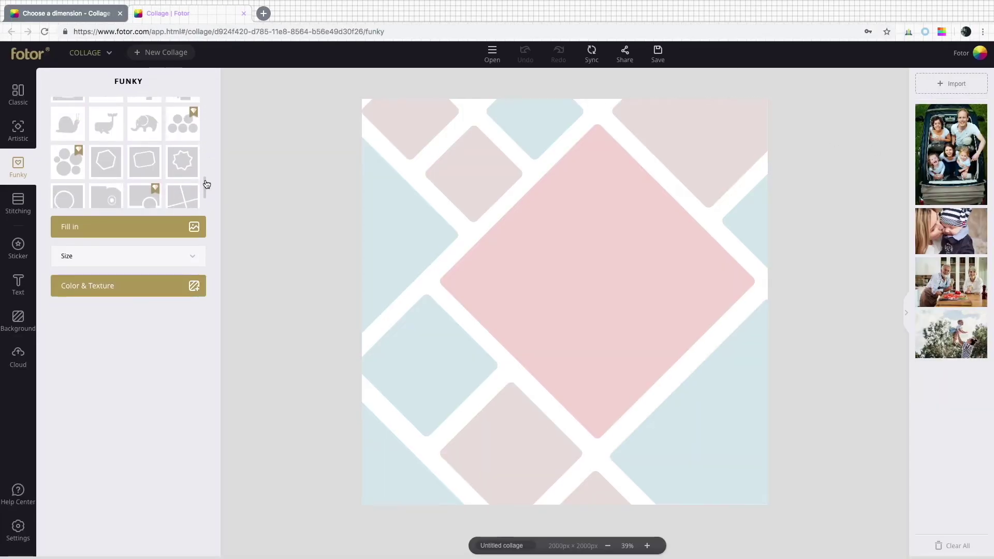
{"action": "scroll", "coordinate": [207, 184], "scroll_direction": "up", "scroll_amount": 5}
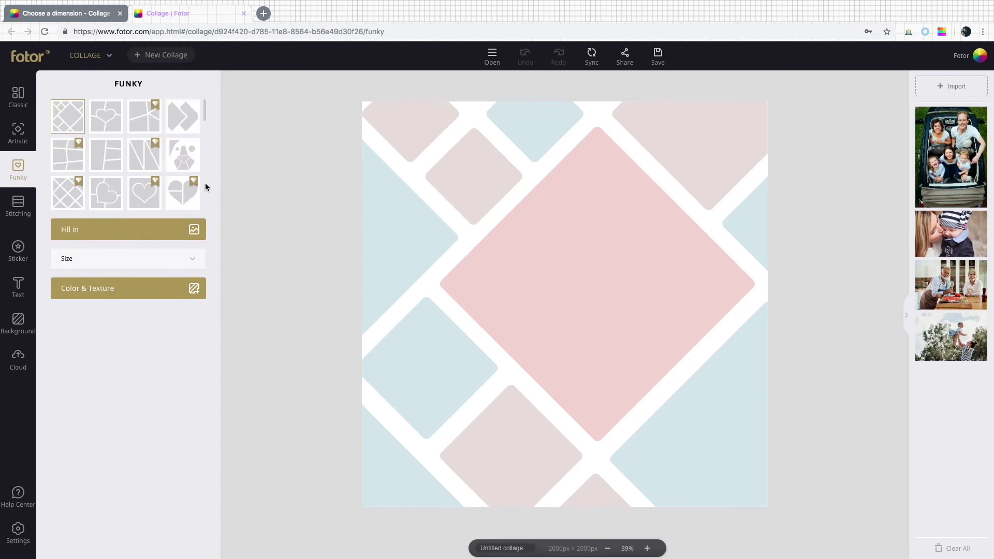
{"action": "left_click", "coordinate": [106, 116]}
Step: Put the baby photo in the heart and the child, car-family and kitchen photos around it
{"action": "left_click_drag", "start_coordinate": [951, 233], "coordinate": [594, 275]}
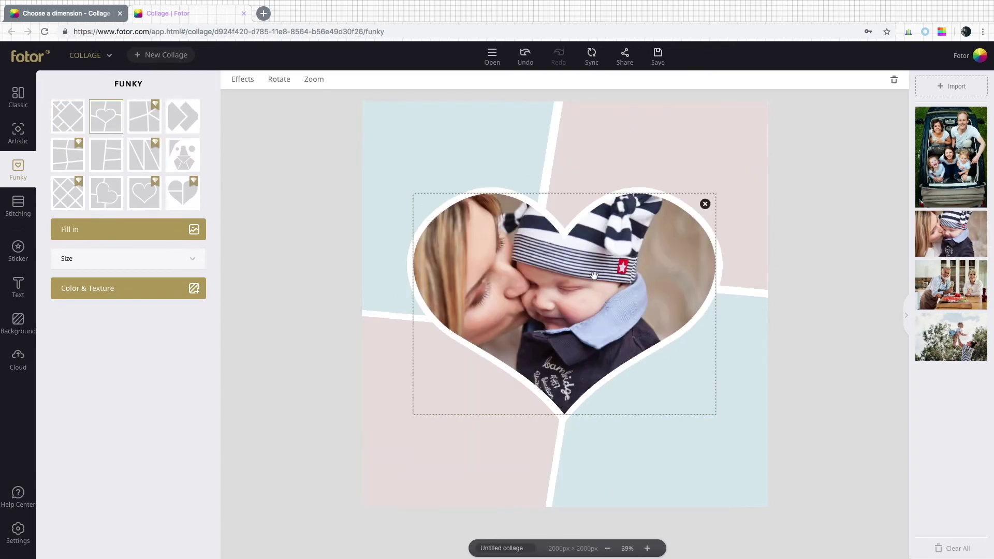
{"action": "left_click_drag", "start_coordinate": [952, 337], "coordinate": [450, 157]}
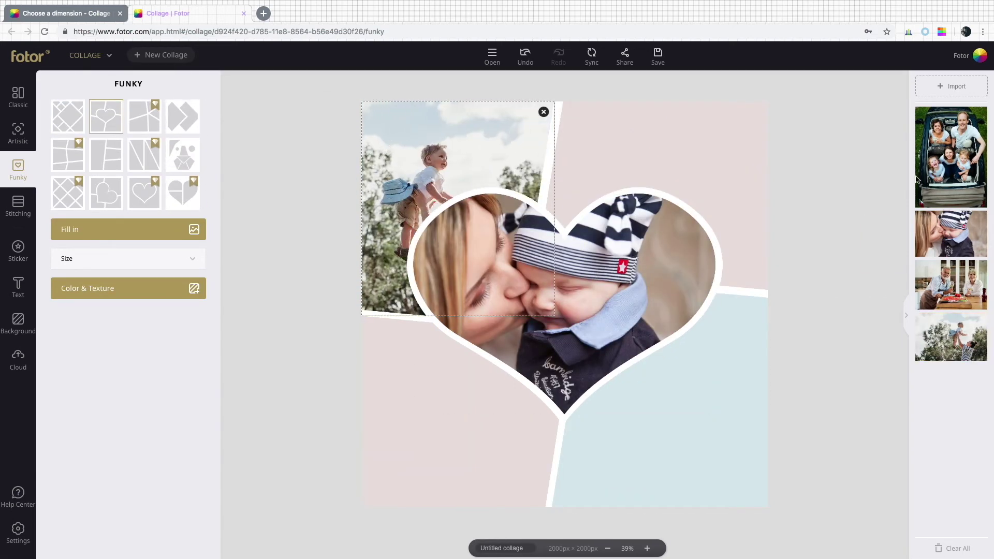
{"action": "left_click_drag", "start_coordinate": [918, 180], "coordinate": [658, 197]}
{"action": "left_click_drag", "start_coordinate": [952, 285], "coordinate": [448, 444]}
{"action": "left_click_drag", "start_coordinate": [952, 285], "coordinate": [725, 418]}
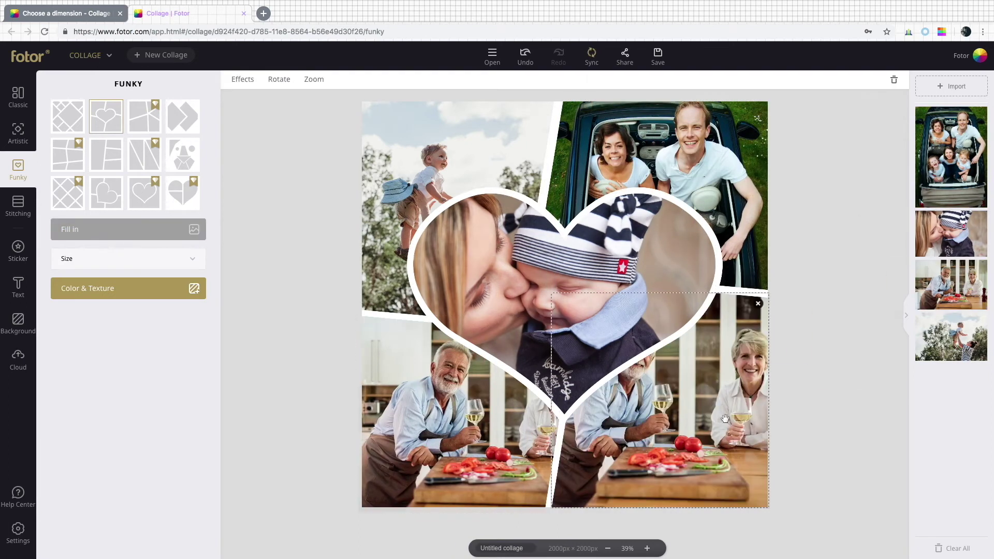
{"action": "left_click", "coordinate": [314, 79]}
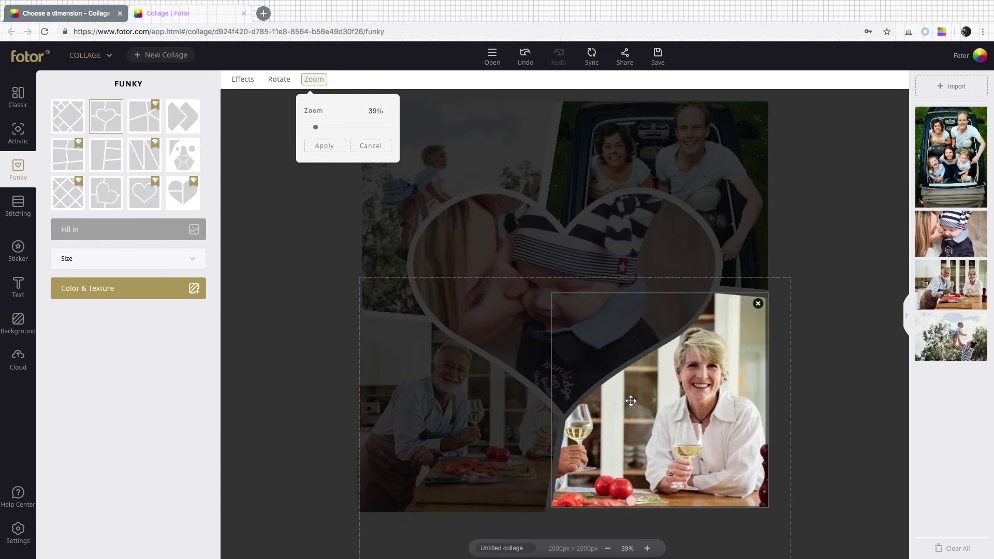
{"action": "left_click", "coordinate": [806, 266]}
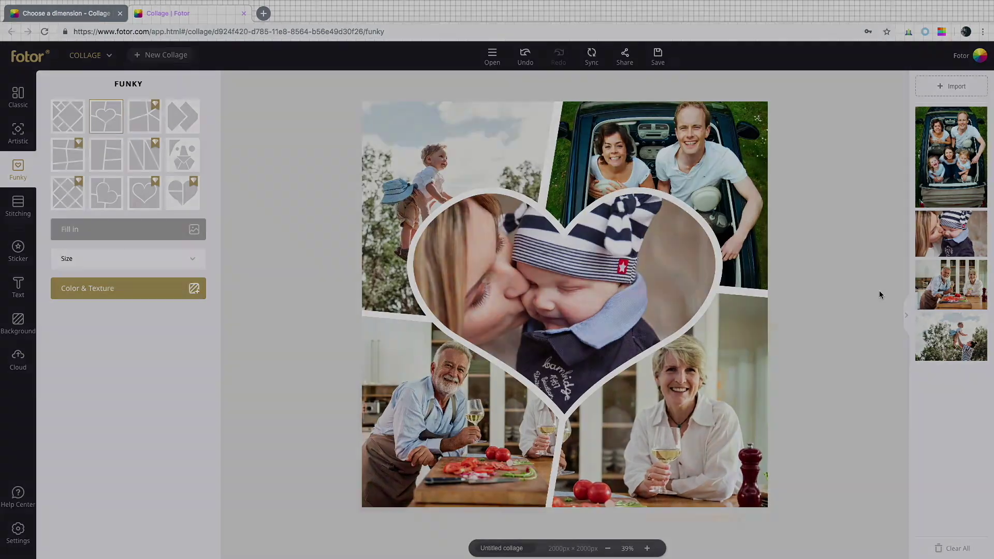
Step: Start a 4:3 artistic collage using the Happily Ever After wedding template
{"action": "key", "text": "ctrl+w"}
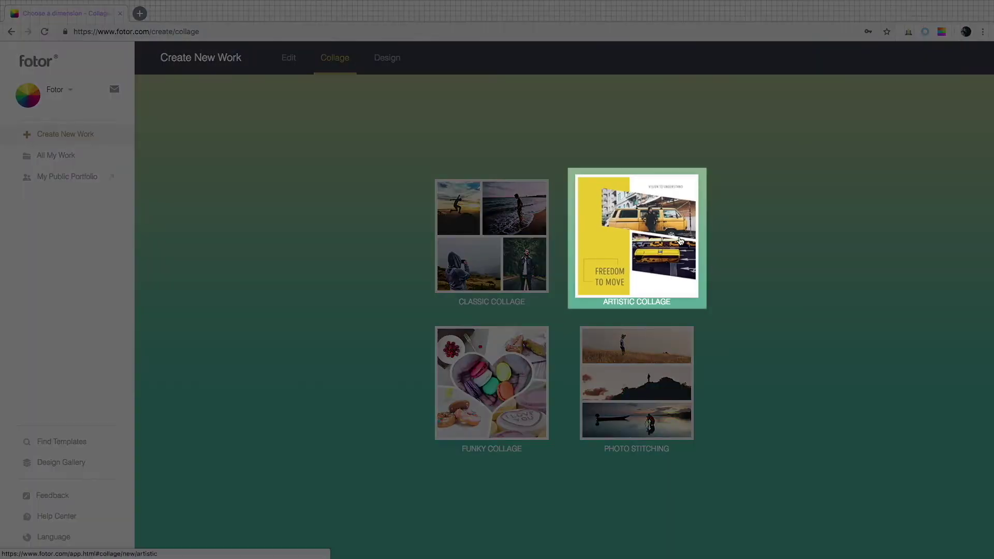
{"action": "left_click", "coordinate": [680, 241]}
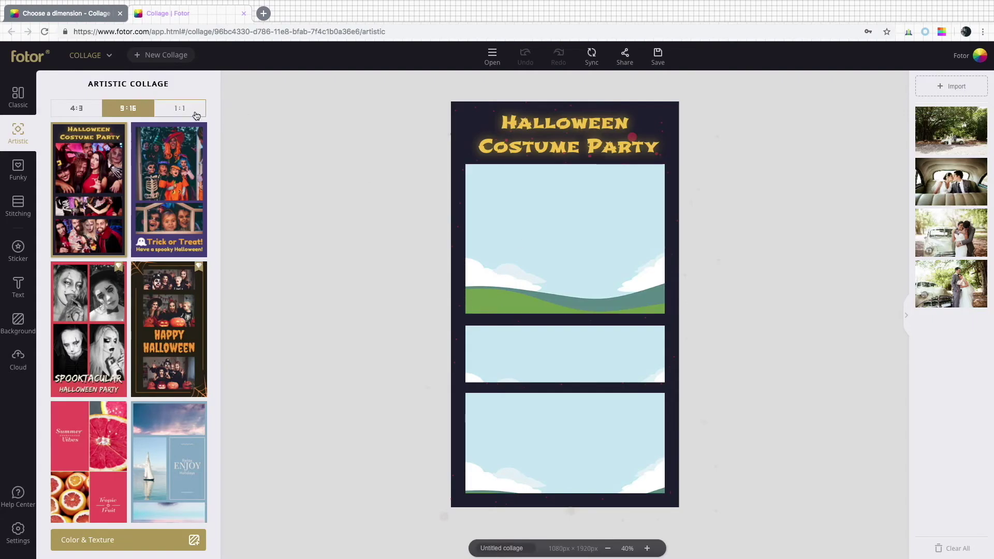
{"action": "left_click", "coordinate": [196, 109]}
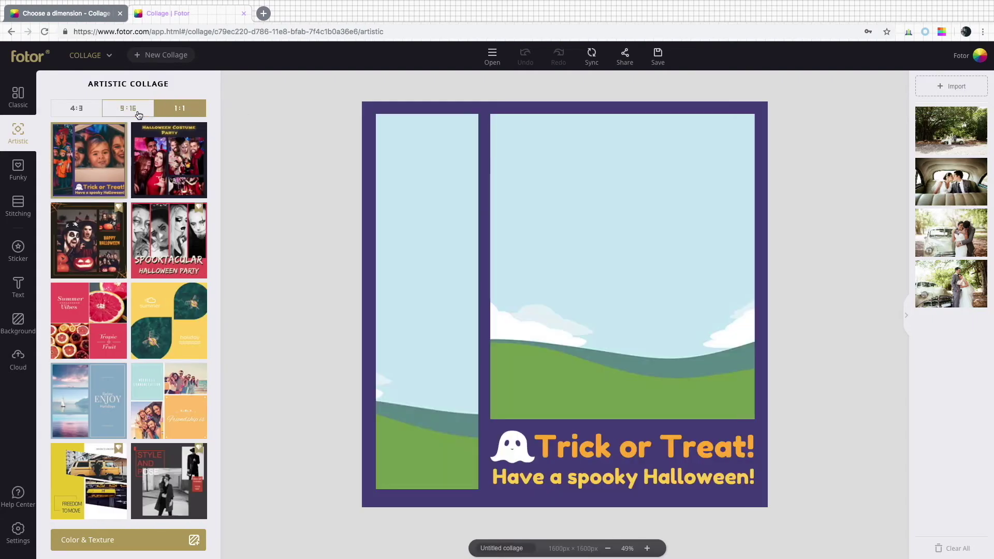
{"action": "left_click", "coordinate": [138, 109]}
{"action": "left_click", "coordinate": [91, 113]}
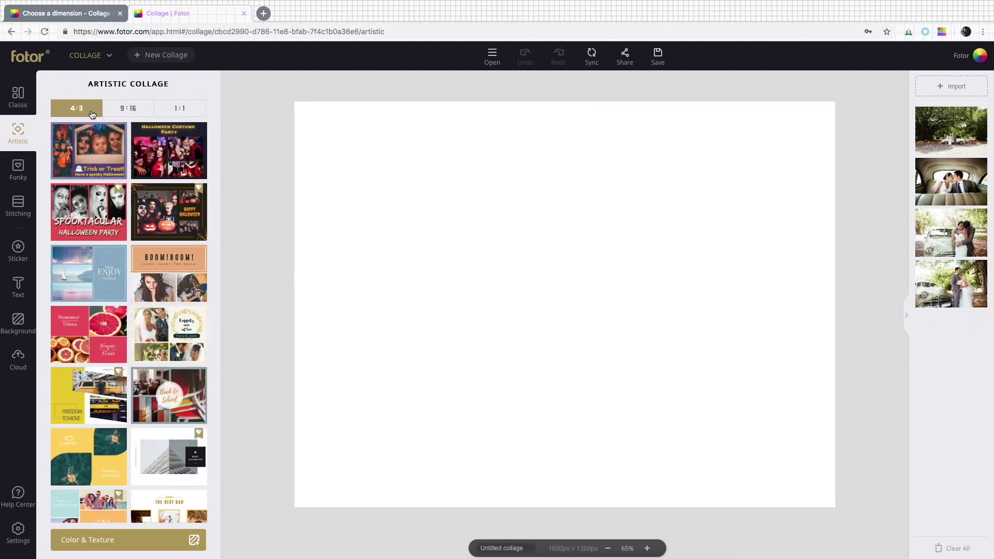
{"action": "scroll", "coordinate": [197, 155], "scroll_direction": "down", "scroll_amount": 10}
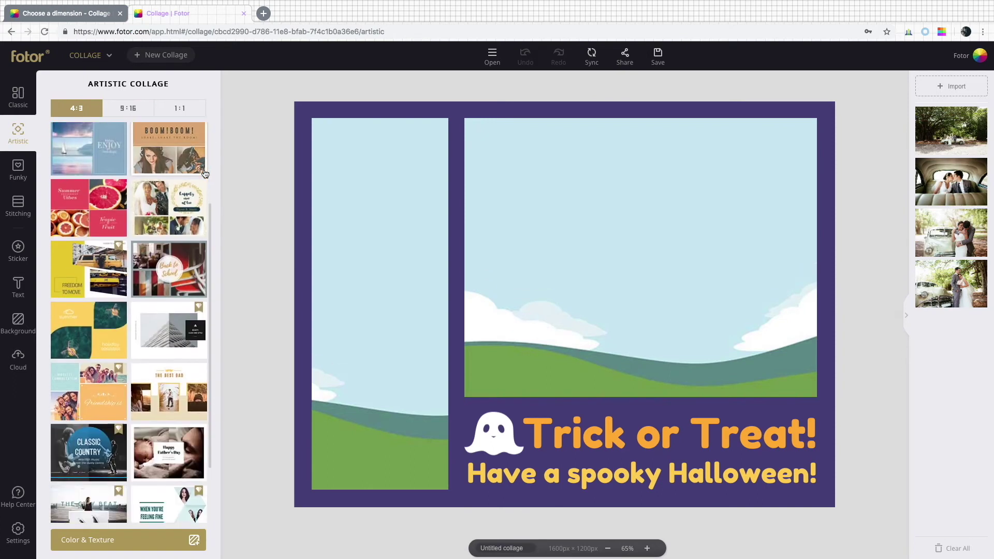
{"action": "scroll", "coordinate": [205, 173], "scroll_direction": "up", "scroll_amount": 10}
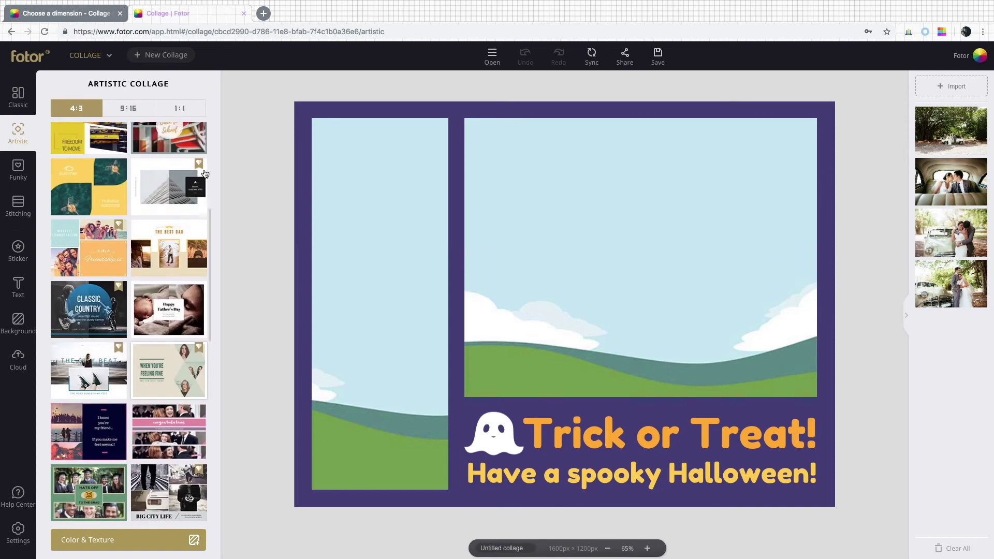
{"action": "scroll", "coordinate": [205, 177], "scroll_direction": "up", "scroll_amount": 2}
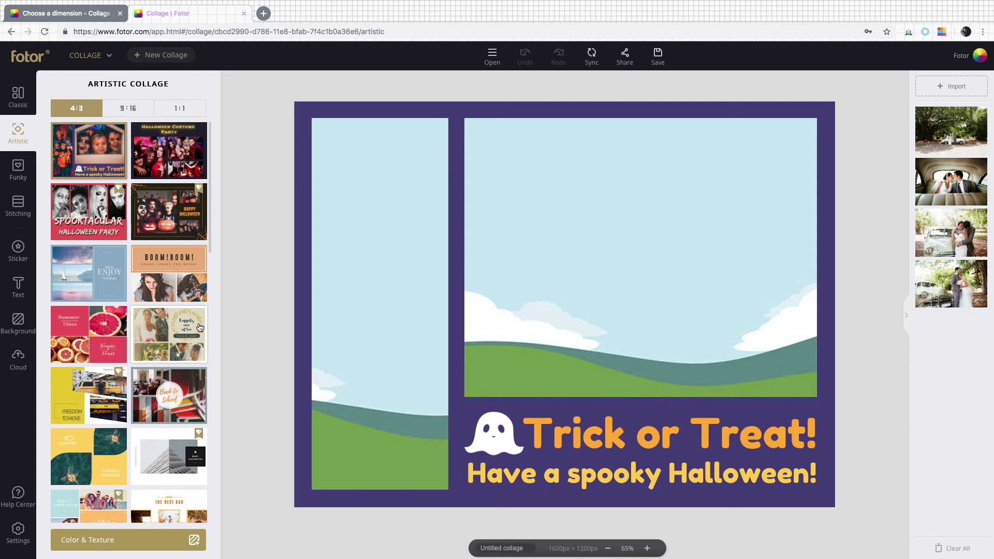
{"action": "left_click", "coordinate": [197, 325]}
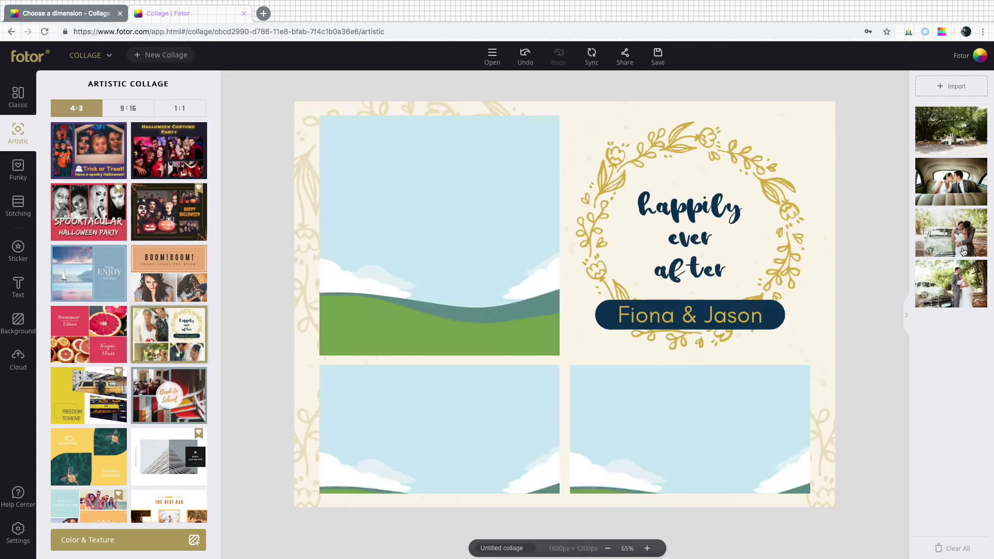
Step: Add three couple photos and replace the couple names in the title banner
{"action": "left_click_drag", "start_coordinate": [952, 232], "coordinate": [440, 235]}
{"action": "left_click_drag", "start_coordinate": [952, 182], "coordinate": [766, 393]}
{"action": "left_click_drag", "start_coordinate": [951, 129], "coordinate": [440, 430]}
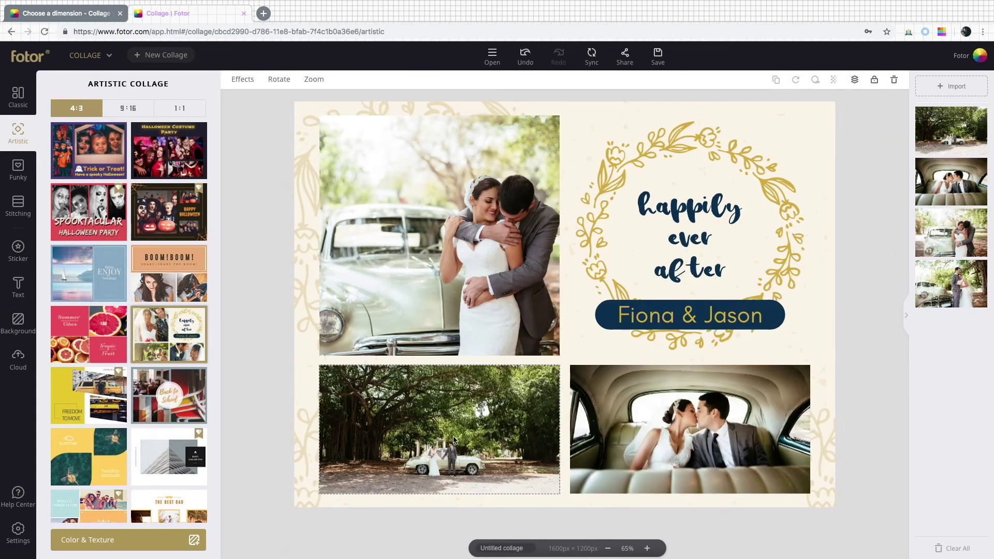
{"action": "double_click", "coordinate": [689, 315]}
{"action": "type", "text": "MIA & ETHAN"}
{"action": "left_click", "coordinate": [850, 369]}
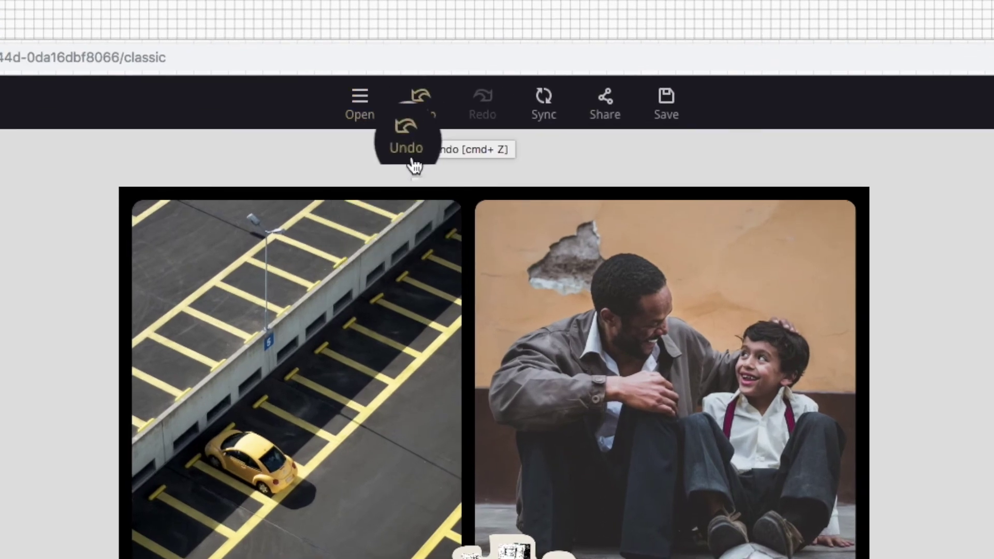
Step: Sync the collage and confirm it appears as 'Untitled collage' under My Work
{"action": "left_click", "coordinate": [555, 146]}
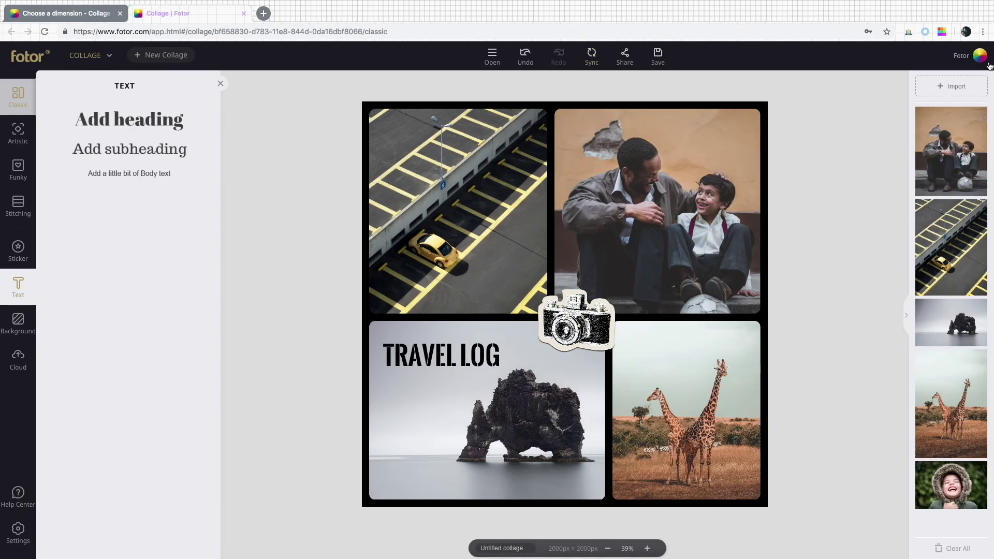
{"action": "left_click", "coordinate": [988, 64]}
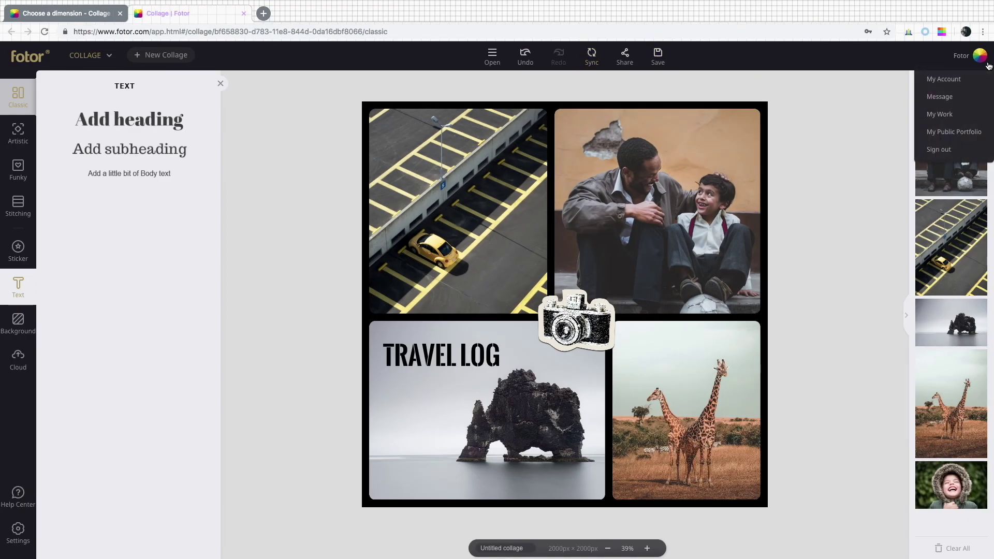
{"action": "left_click", "coordinate": [980, 121]}
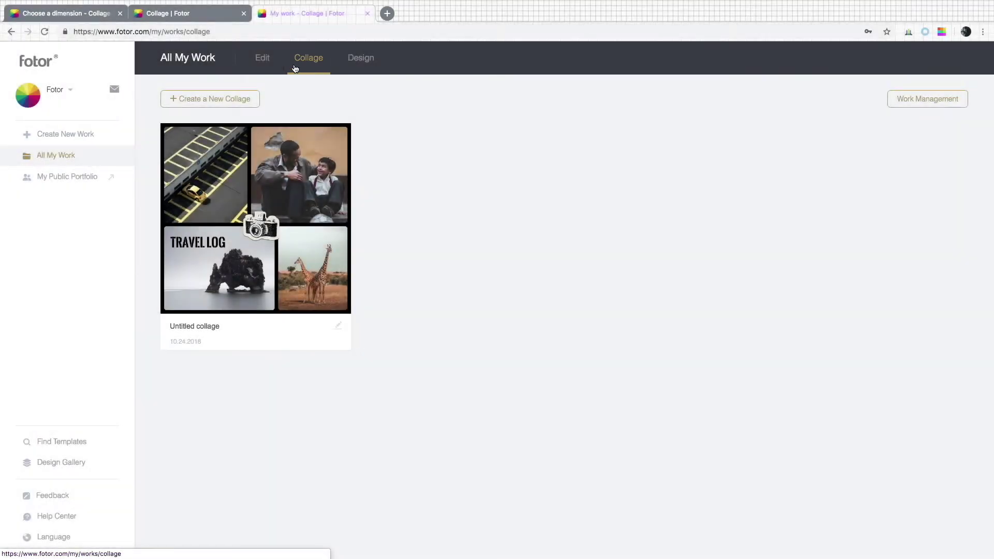
{"action": "left_click", "coordinate": [210, 14]}
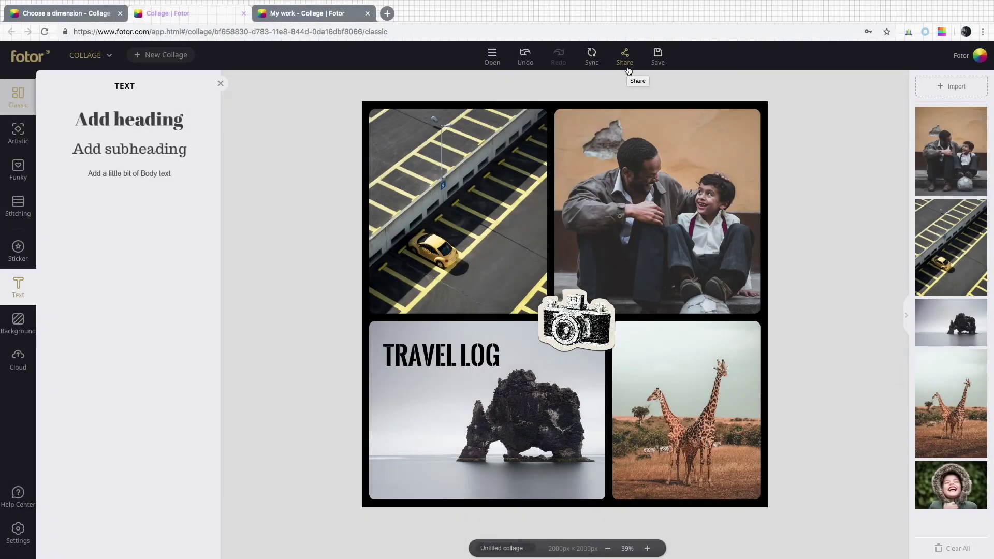
Step: Download the collage as a High-quality JPG named TRAVEL LOG and open the file
{"action": "left_click", "coordinate": [625, 57]}
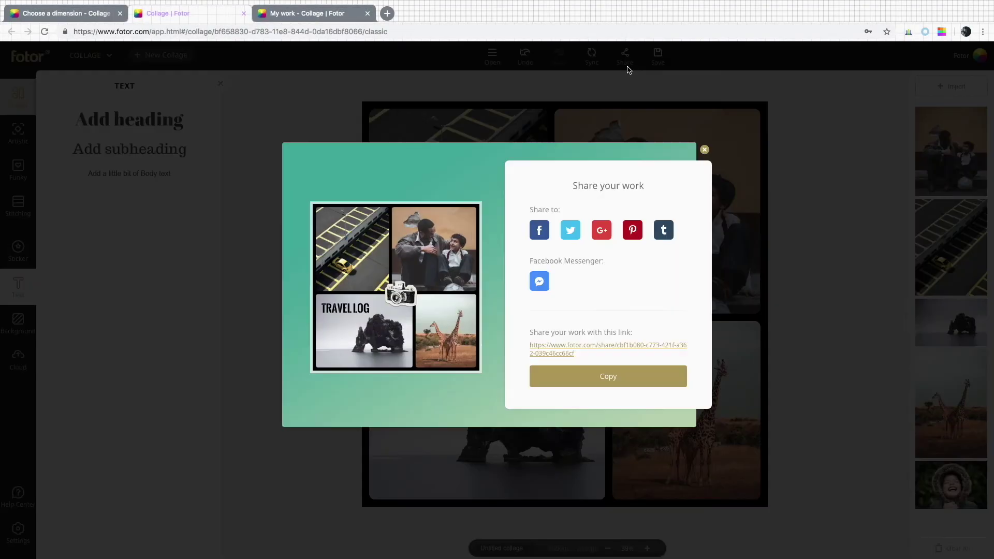
{"action": "left_click", "coordinate": [705, 150]}
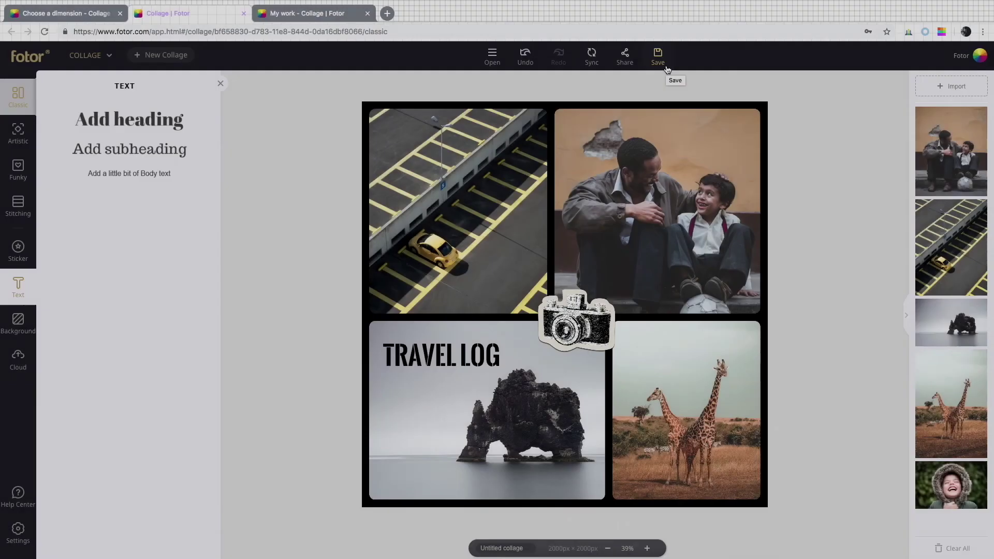
{"action": "left_click", "coordinate": [666, 69]}
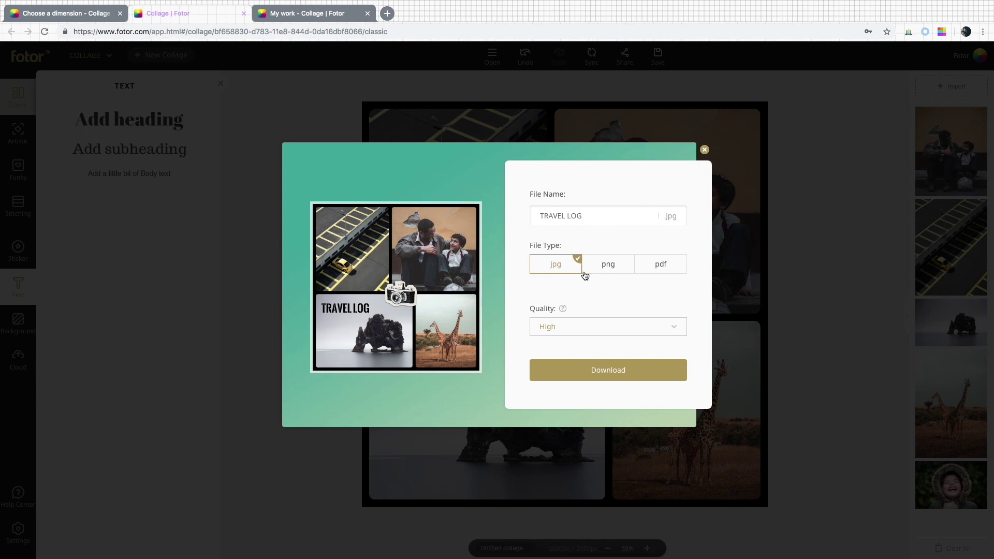
{"action": "left_click", "coordinate": [679, 328]}
{"action": "left_click", "coordinate": [679, 328]}
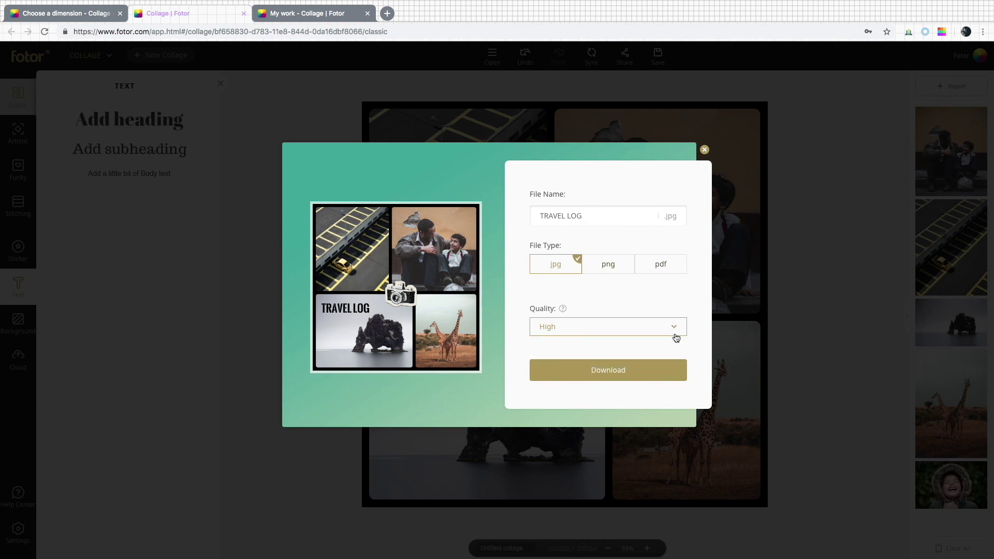
{"action": "left_click", "coordinate": [669, 376]}
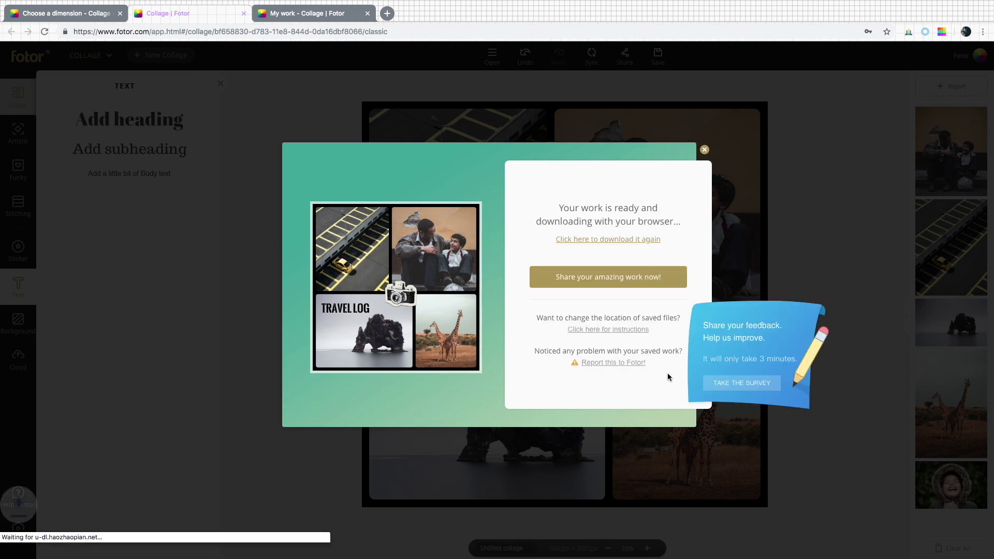
{"action": "left_click", "coordinate": [60, 547]}
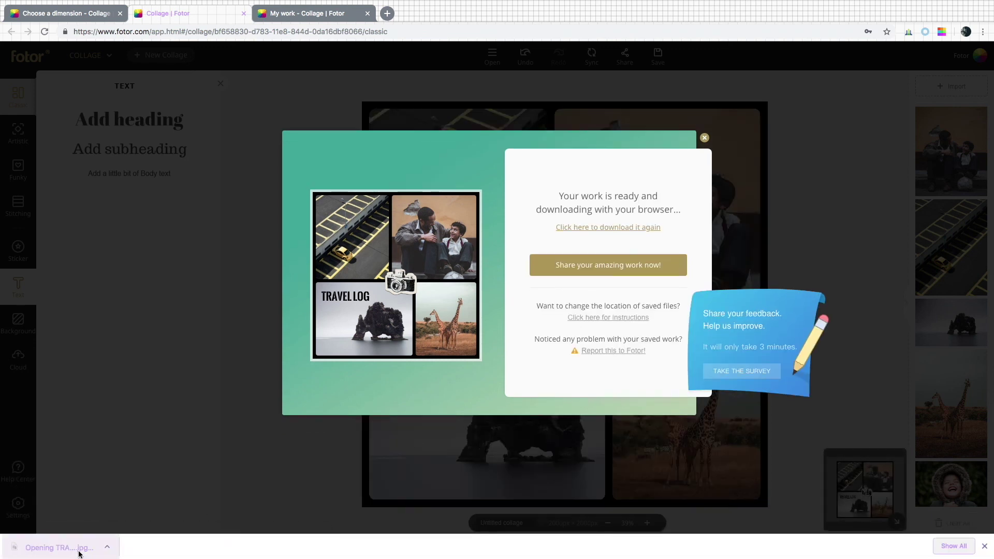